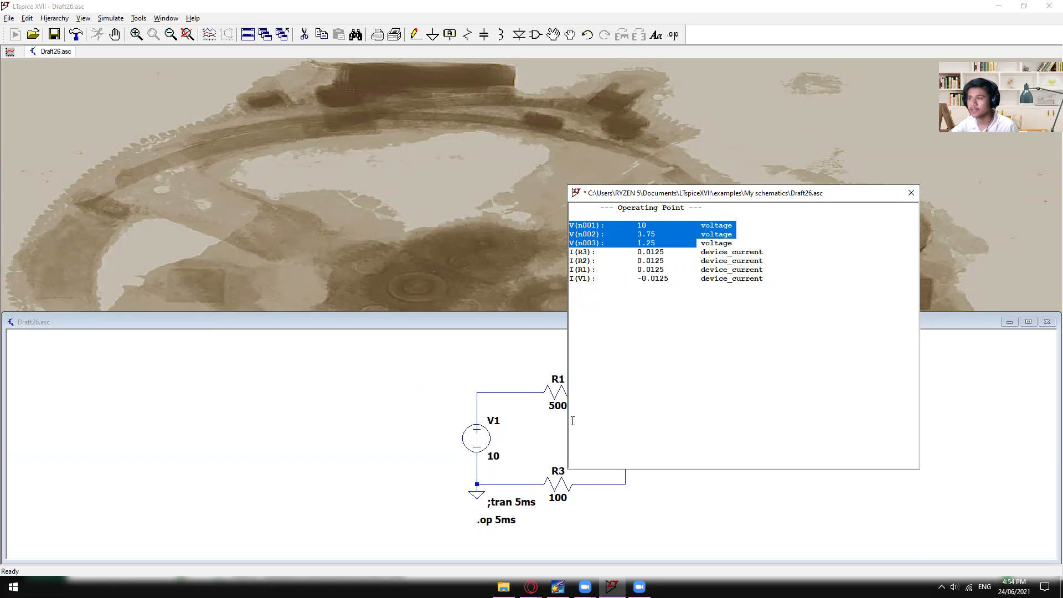
- Examine the node voltages and device currents in the operating point results, keeping the circuit visible beside them
mouse_move(695, 195)
mouse_down()
mouse_move(670, 195)
mouse_move(628, 158)
mouse_move(688, 197)
mouse_up()
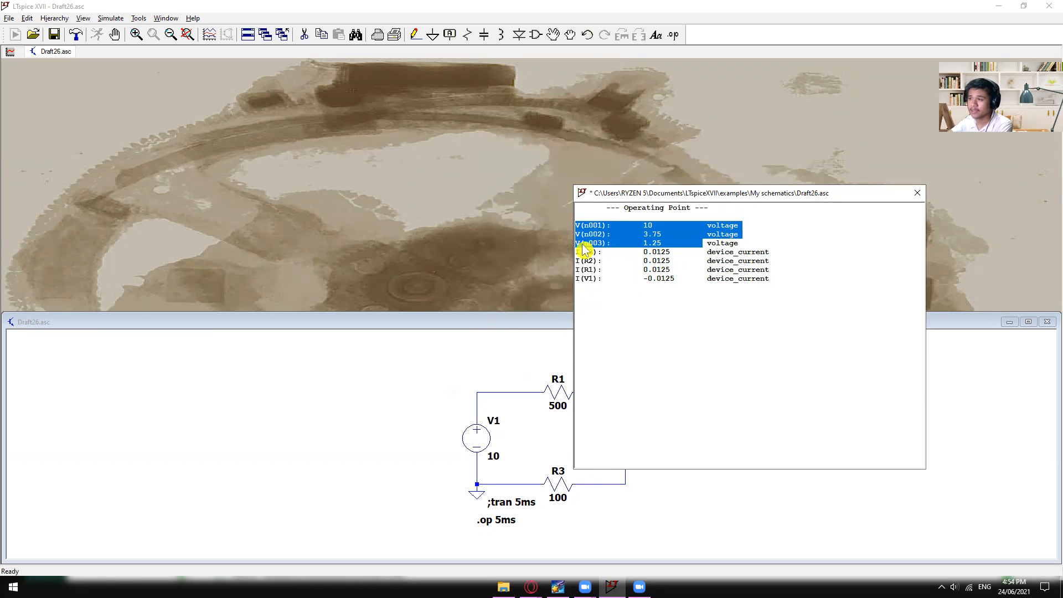
click(672, 270)
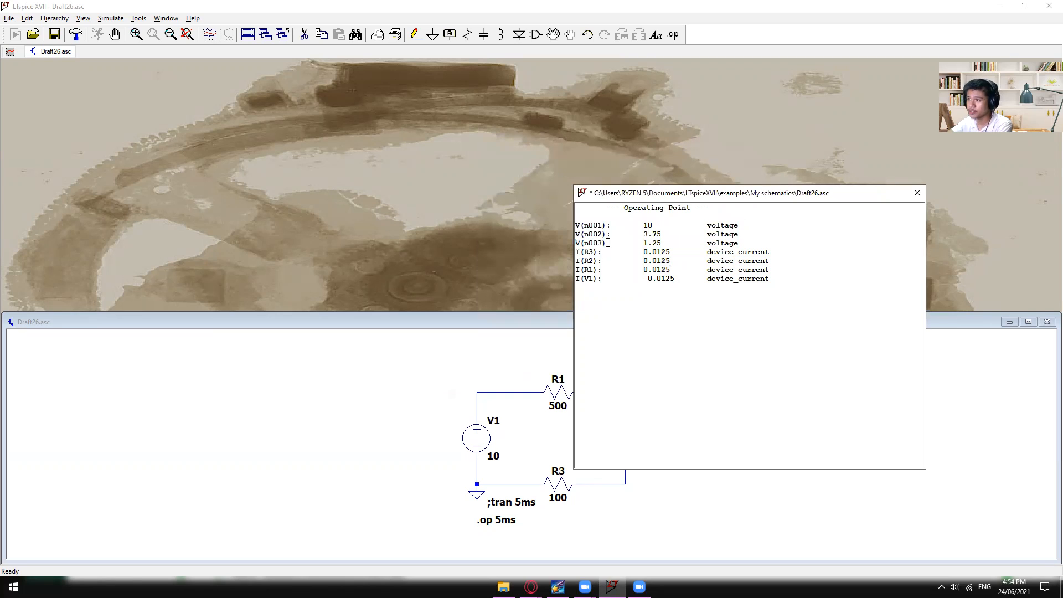
drag(618, 241, 574, 222)
click(659, 250)
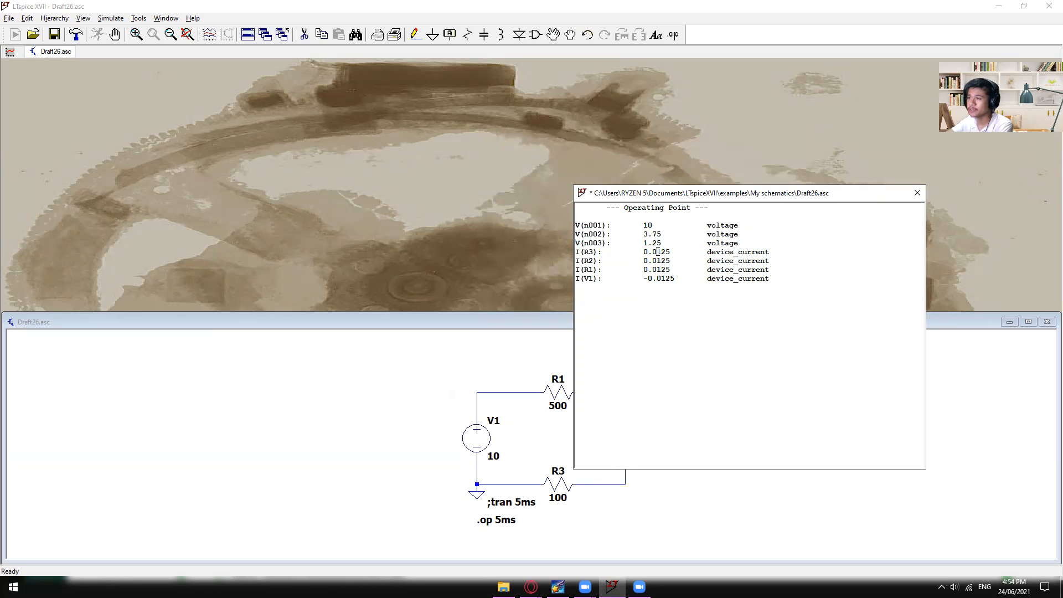
drag(665, 291, 569, 250)
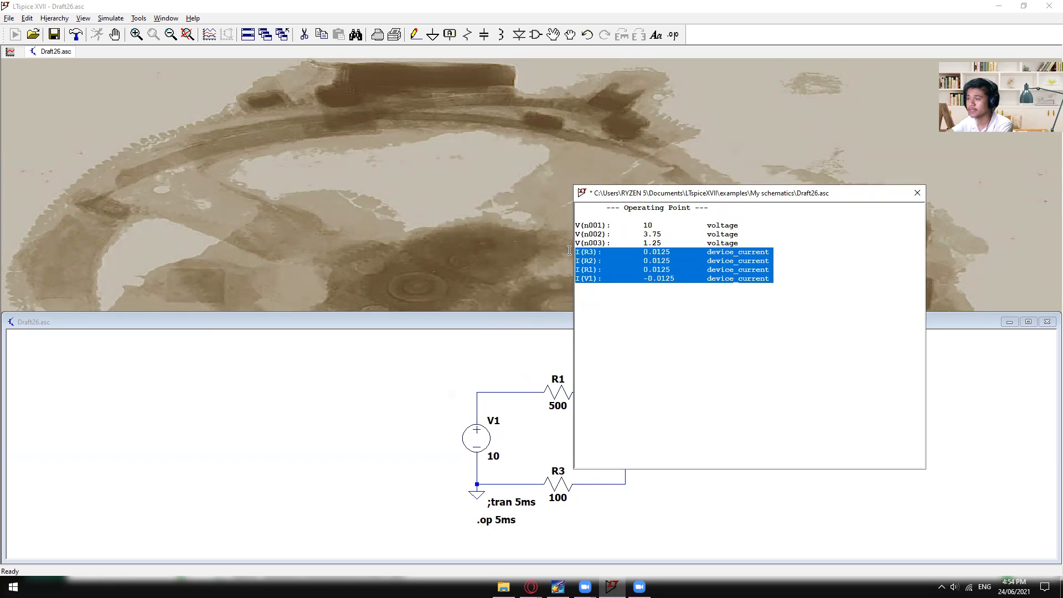
click(629, 278)
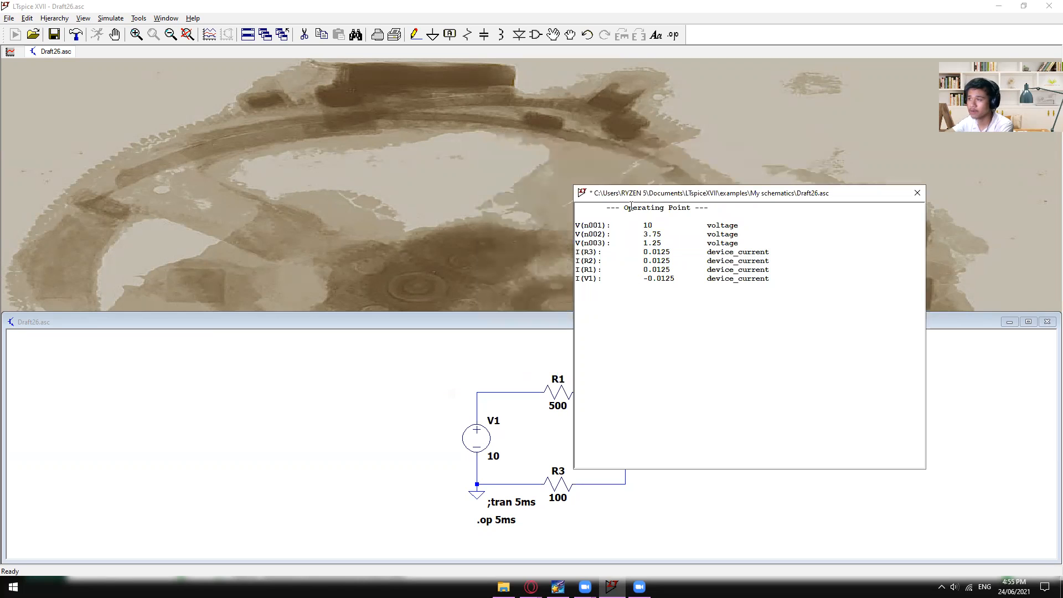
drag(640, 193, 756, 186)
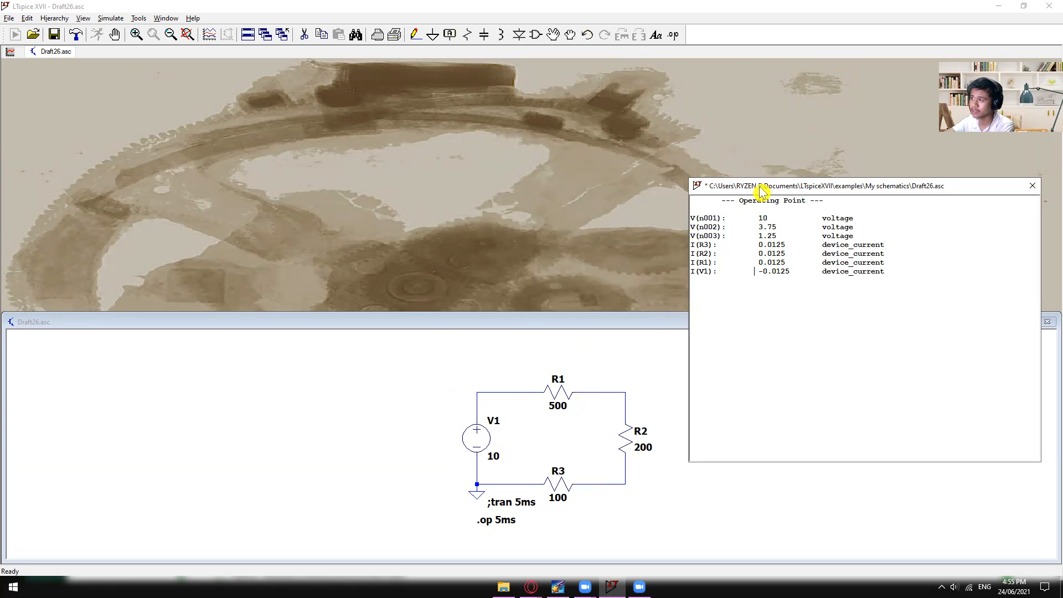
- Review the default node names n001 and n002 in the operating point results and close the results
drag(760, 186, 501, 216)
drag(466, 265, 614, 238)
click(474, 247)
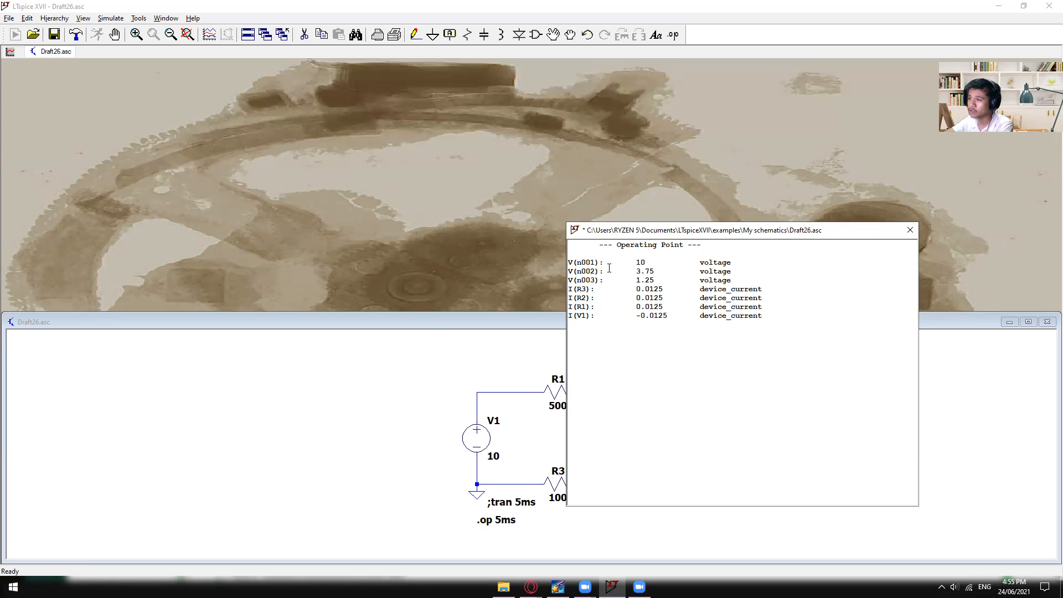
double_click(585, 262)
double_click(586, 271)
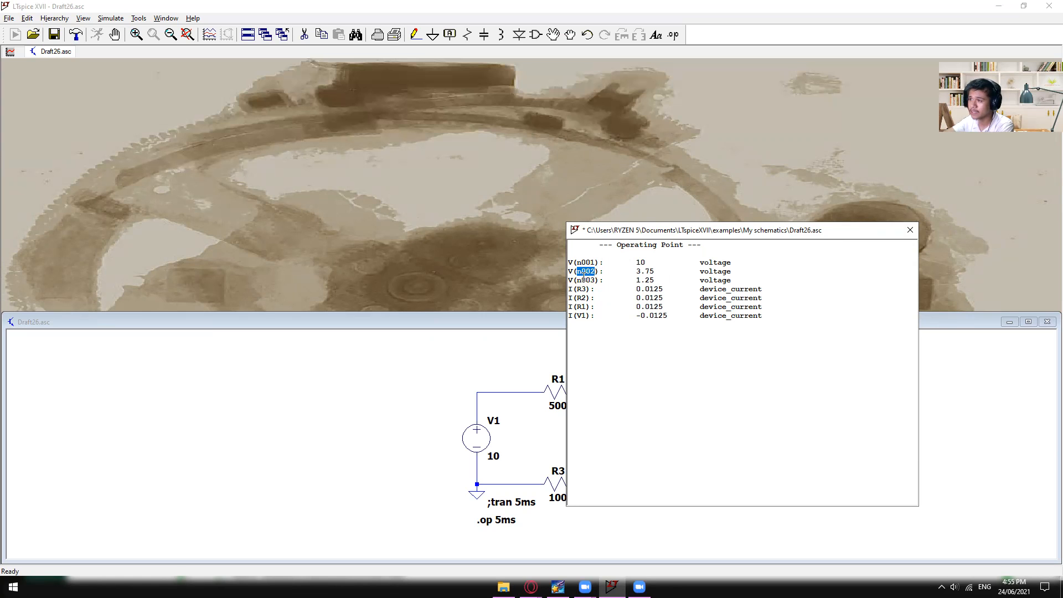
click(910, 230)
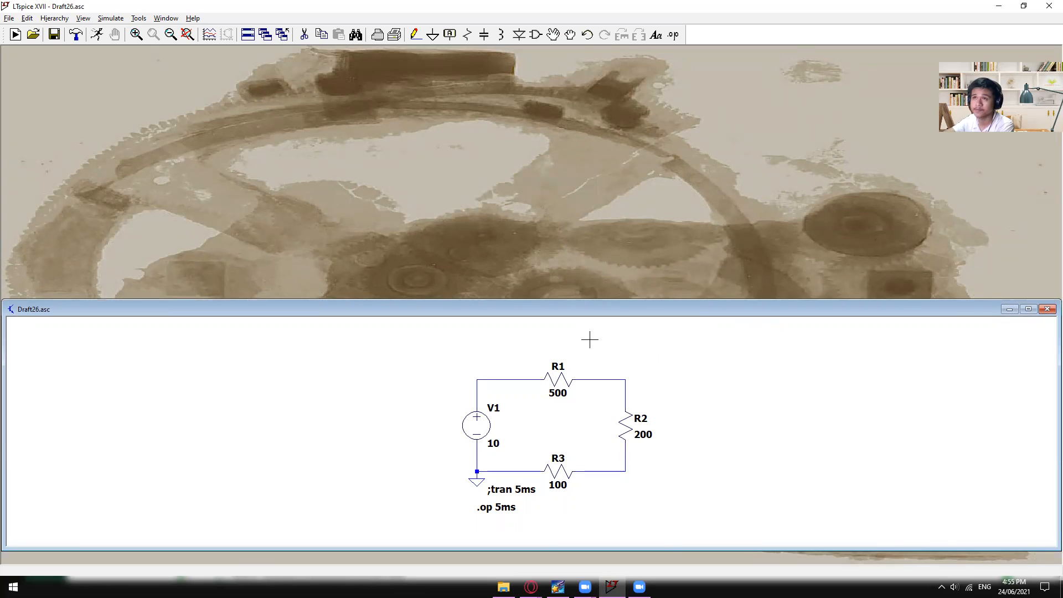
- Label the node at the corner between V1's positive terminal and R1 as Itotal
click(451, 42)
click(578, 237)
click(451, 37)
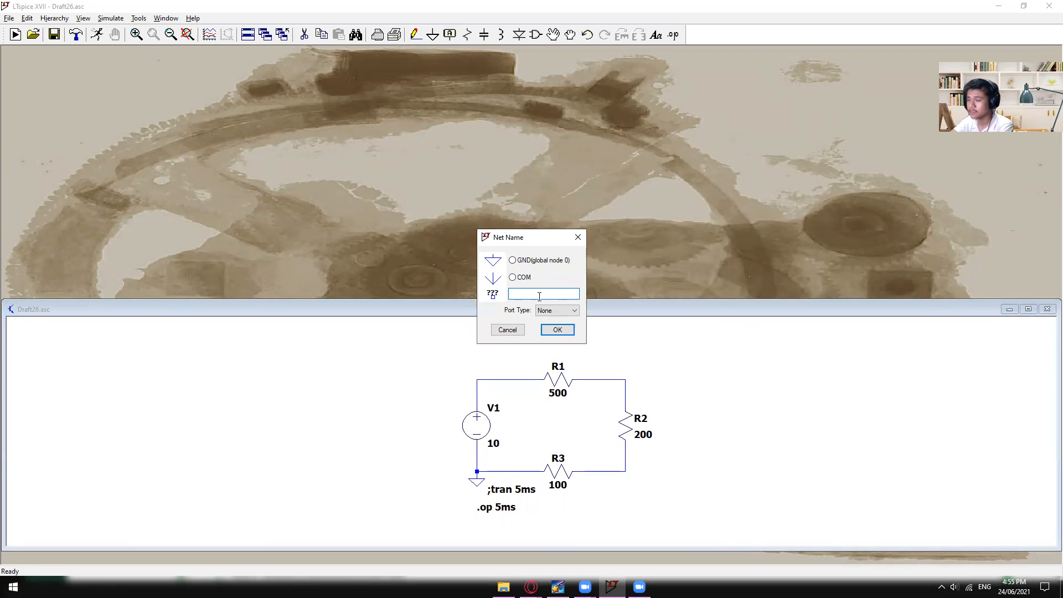
text(R)
key(BackSpace)
key(BackSpace)
text(Itotal)
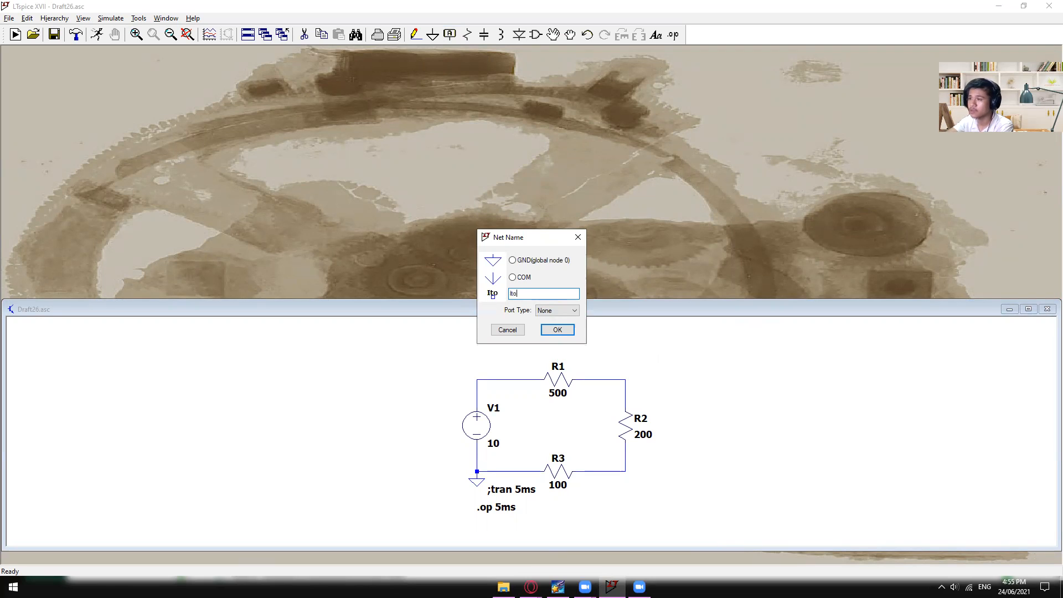
key(Return)
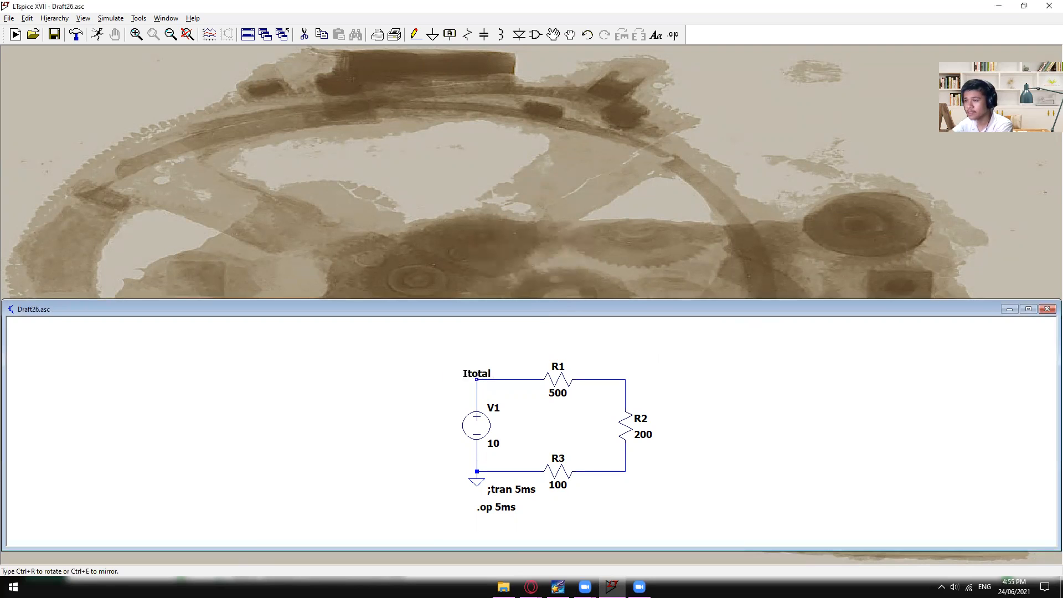
click(476, 379)
click(625, 380)
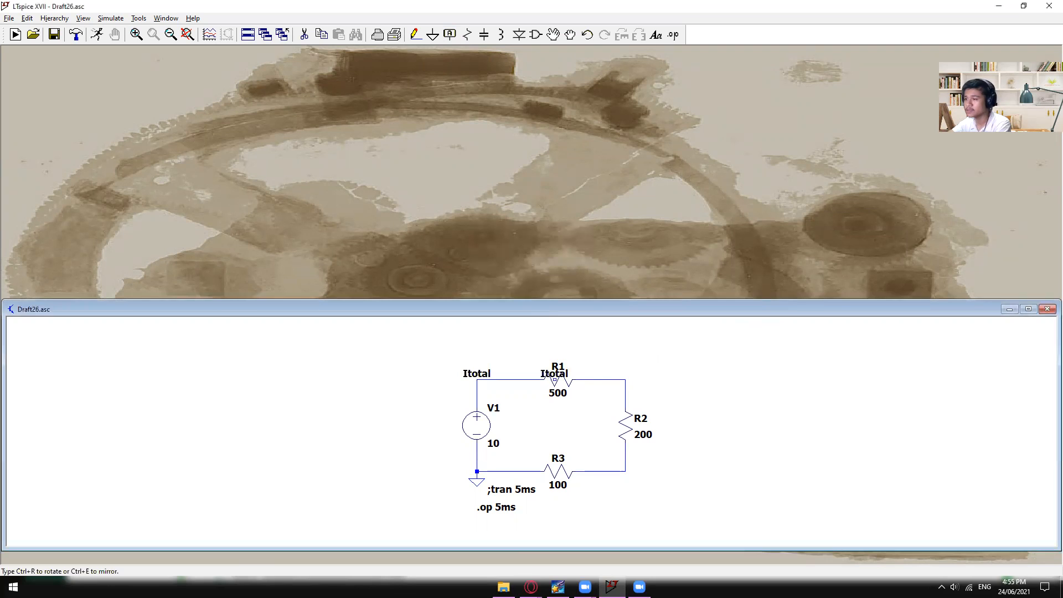
key(Escape)
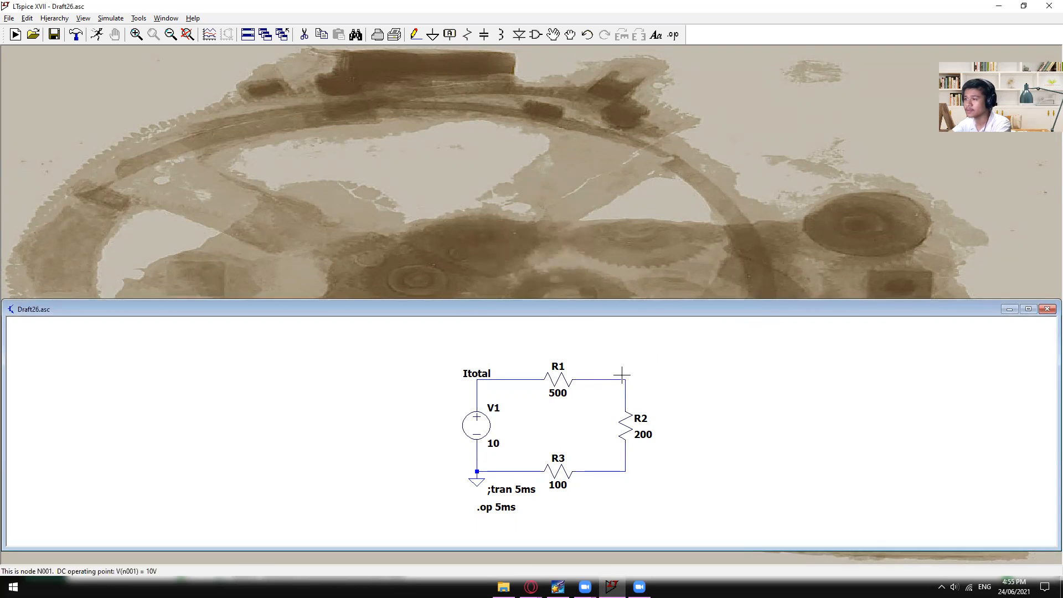
- Label the corner node between R1 and R2 as IR1
key(F4)
text(I)
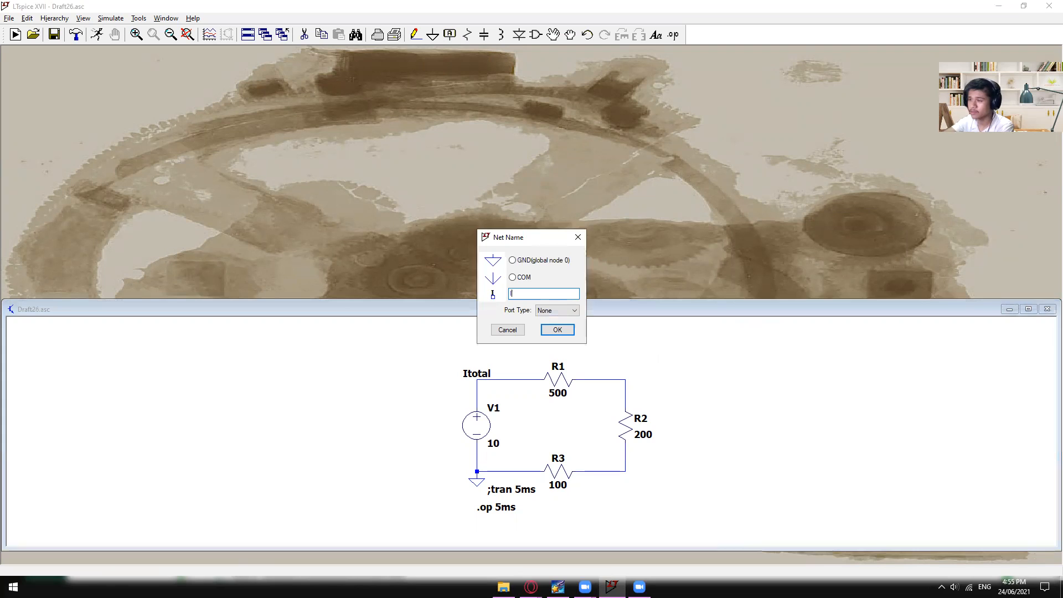
text(R1)
key(Return)
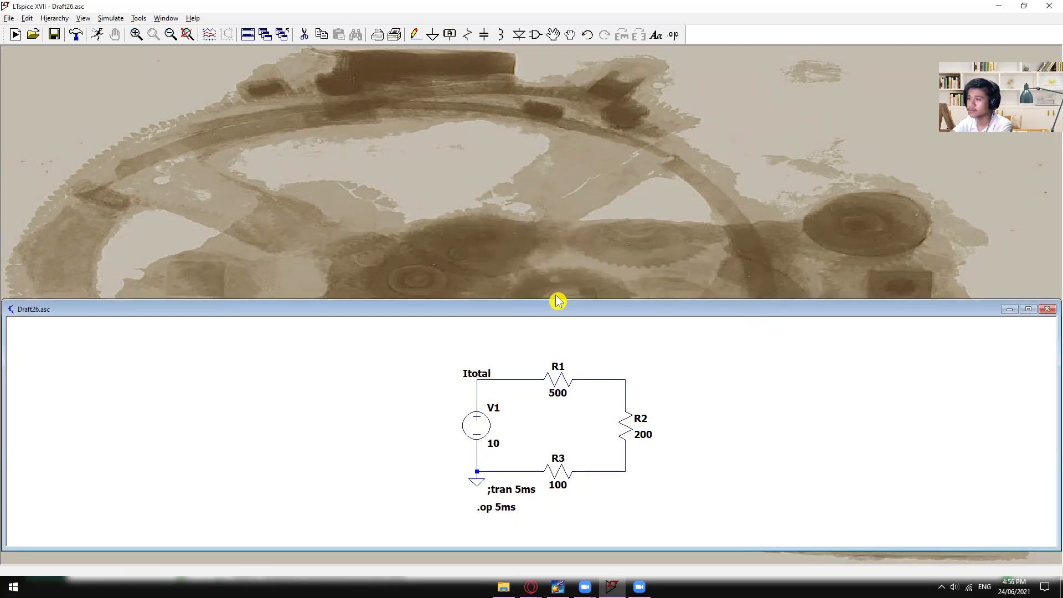
click(625, 379)
key(Escape)
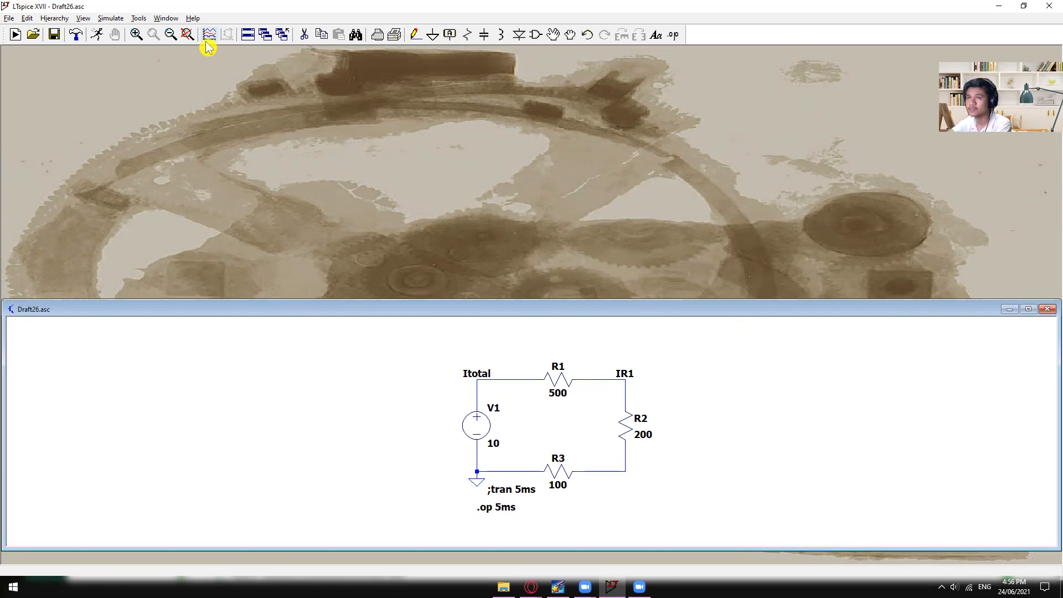
- Label the corner node between R2 and R3 as IR2
key(F4)
text(IR2)
key(Return)
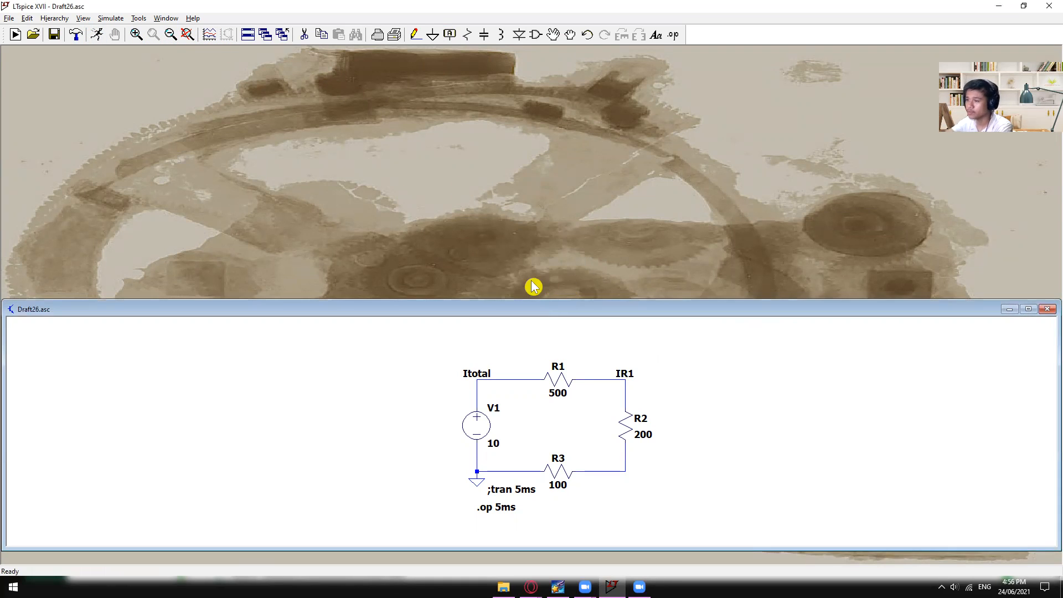
click(625, 471)
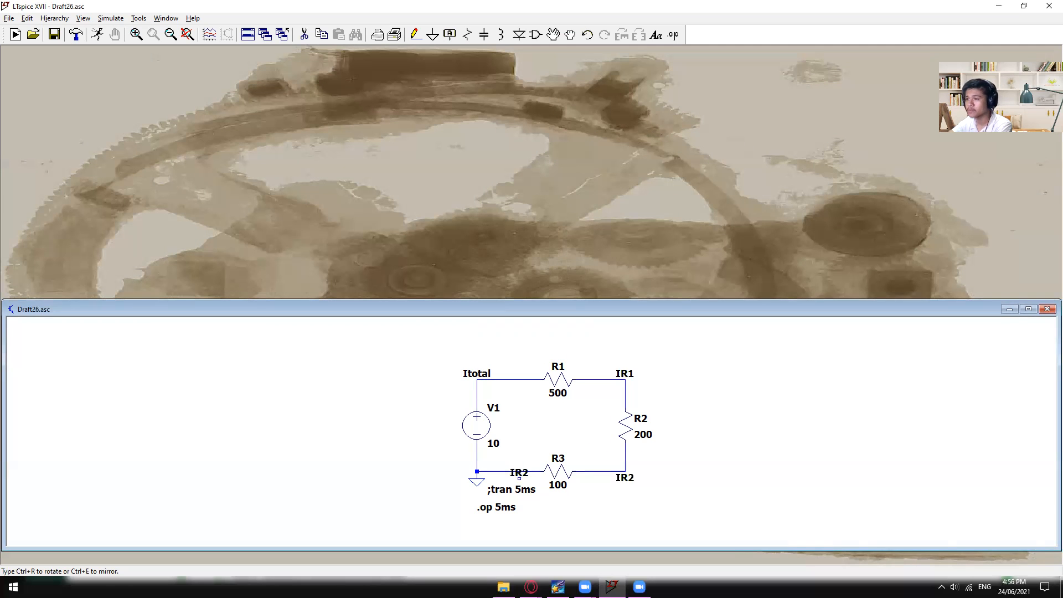
key(Escape)
- Label the wire between R3 and the ground node as IR3
key(F4)
text(ir)
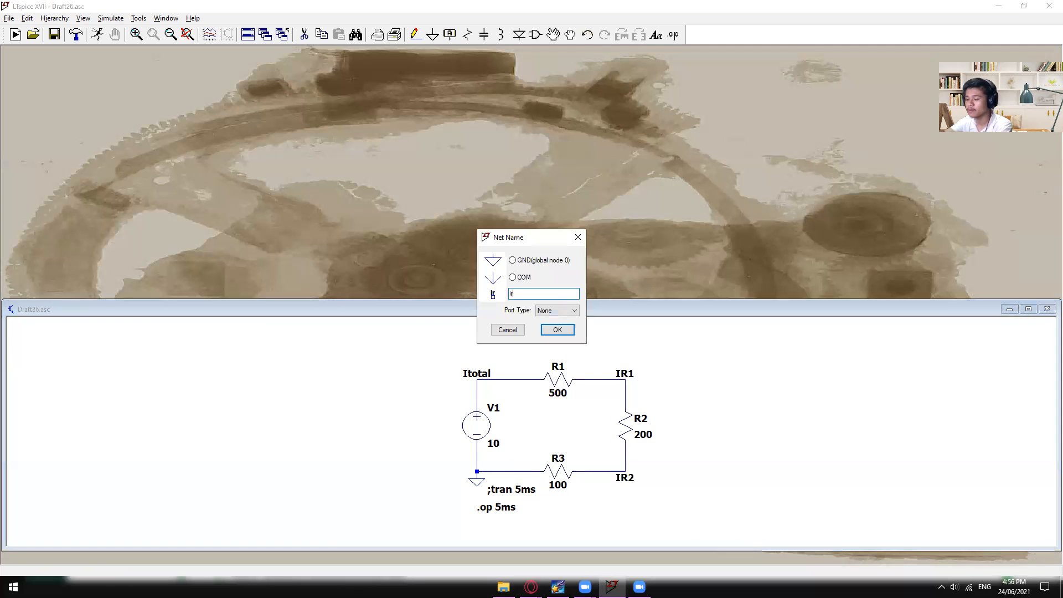
text(R3)
key(Return)
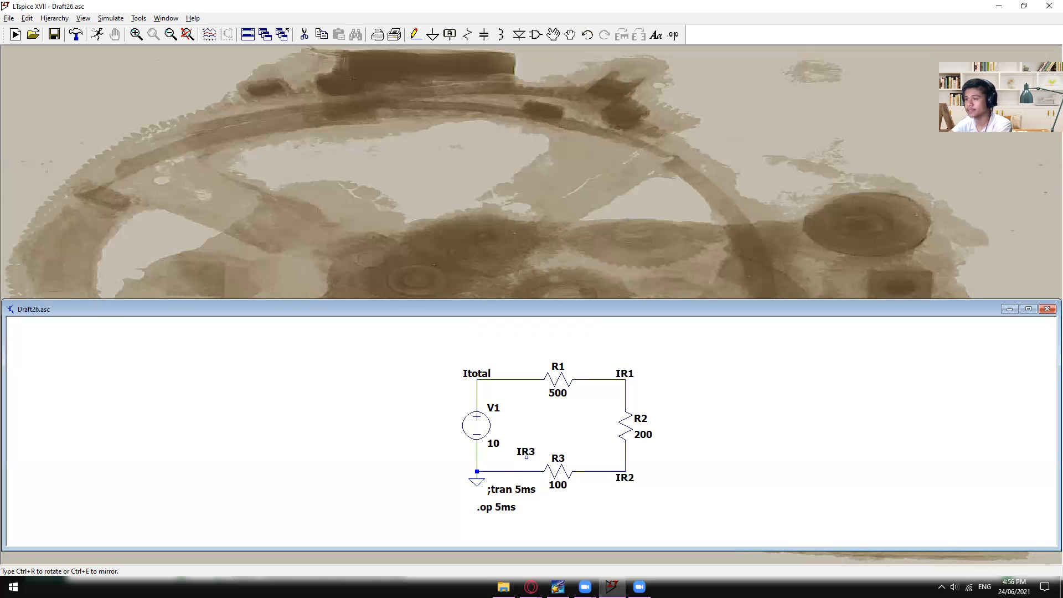
click(512, 471)
key(Escape)
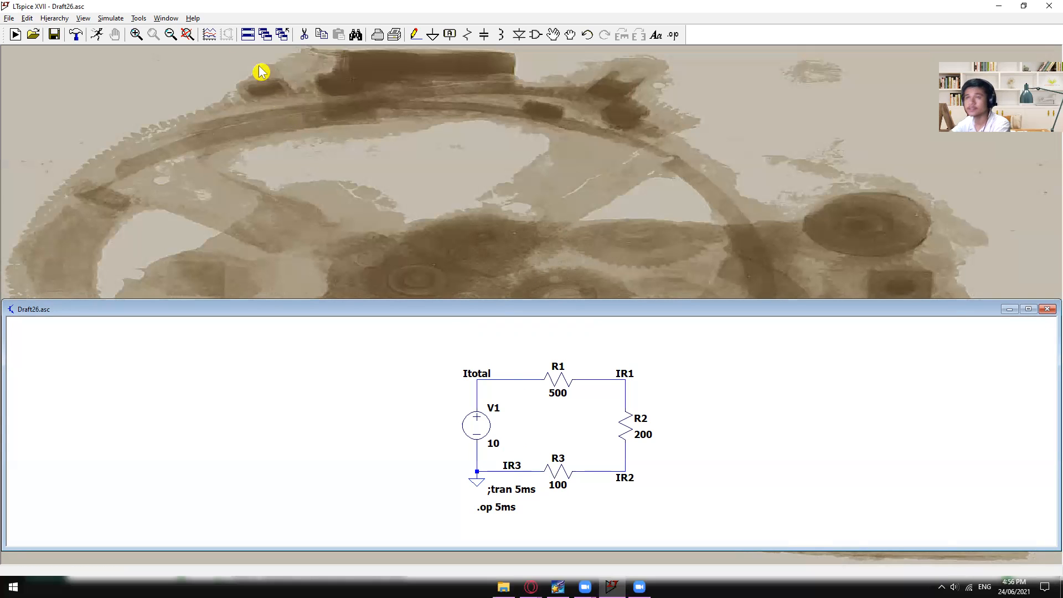
- Run the operating point simulation and compare the voltages of the labelled nodes with the schematic
click(98, 36)
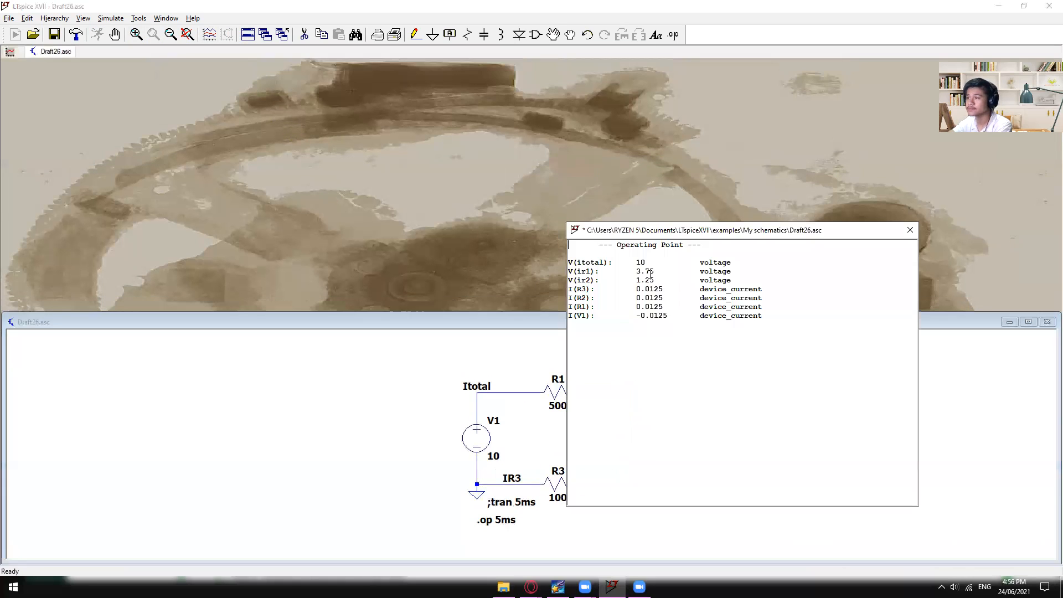
drag(645, 231, 746, 230)
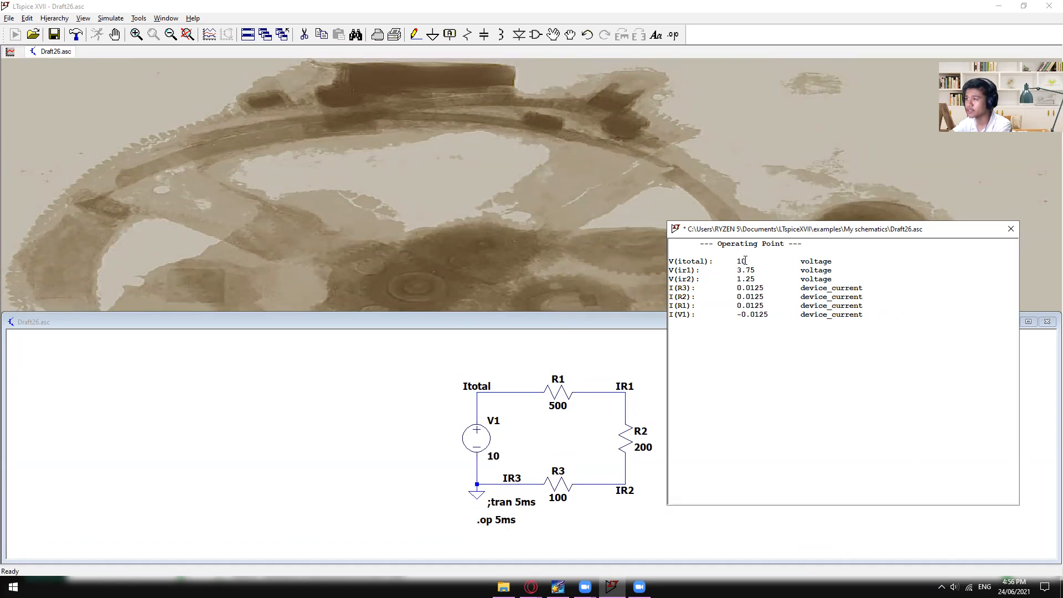
drag(758, 270, 671, 287)
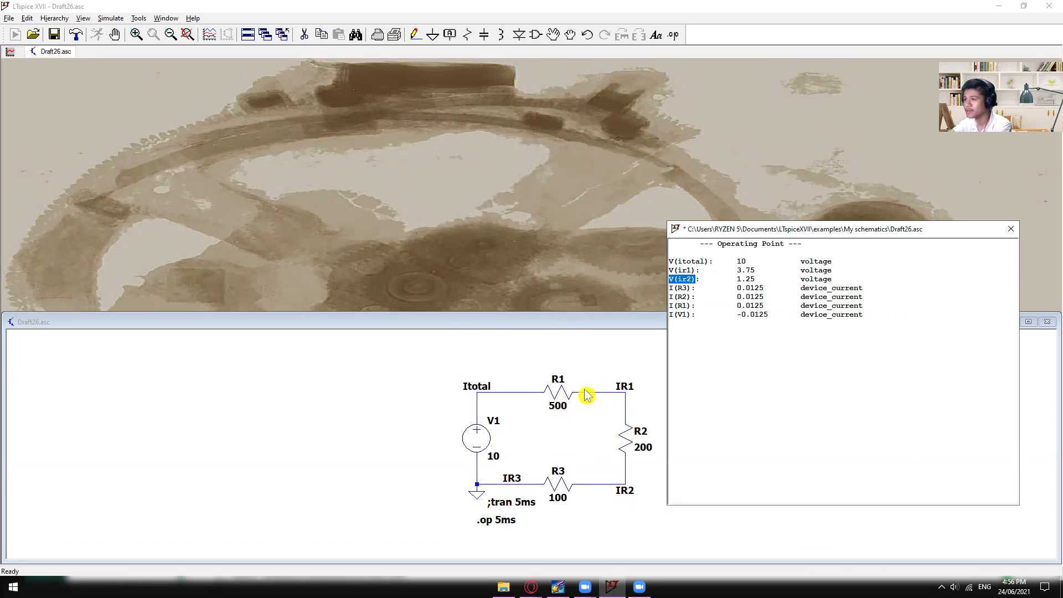
mouse_move(733, 270)
mouse_down()
mouse_move(756, 269)
mouse_move(736, 261)
mouse_move(745, 270)
mouse_move(736, 272)
mouse_up()
click(751, 279)
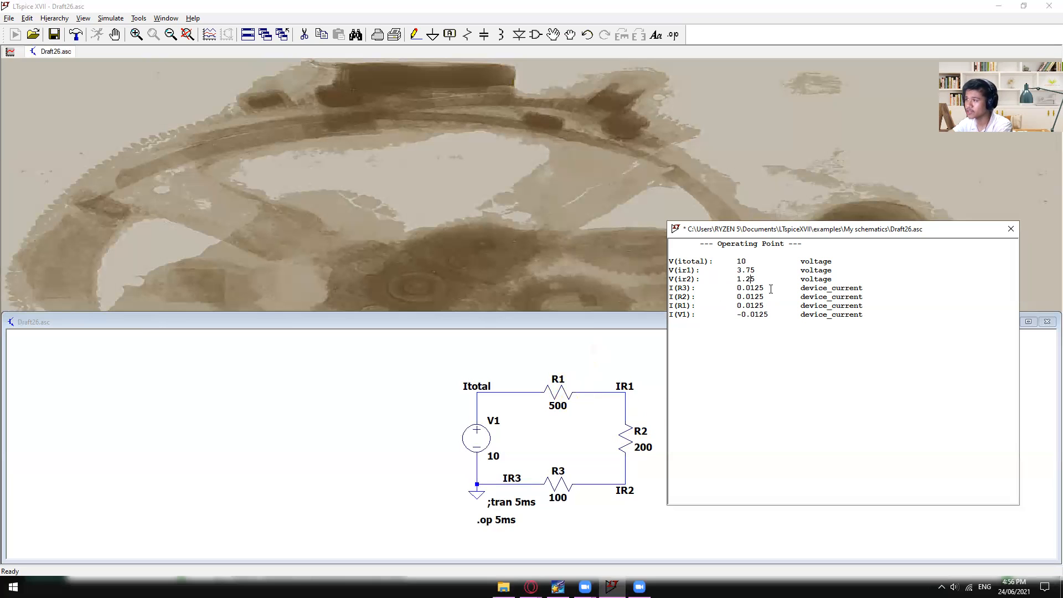
mouse_move(755, 270)
mouse_down()
mouse_move(737, 272)
mouse_move(742, 279)
mouse_up()
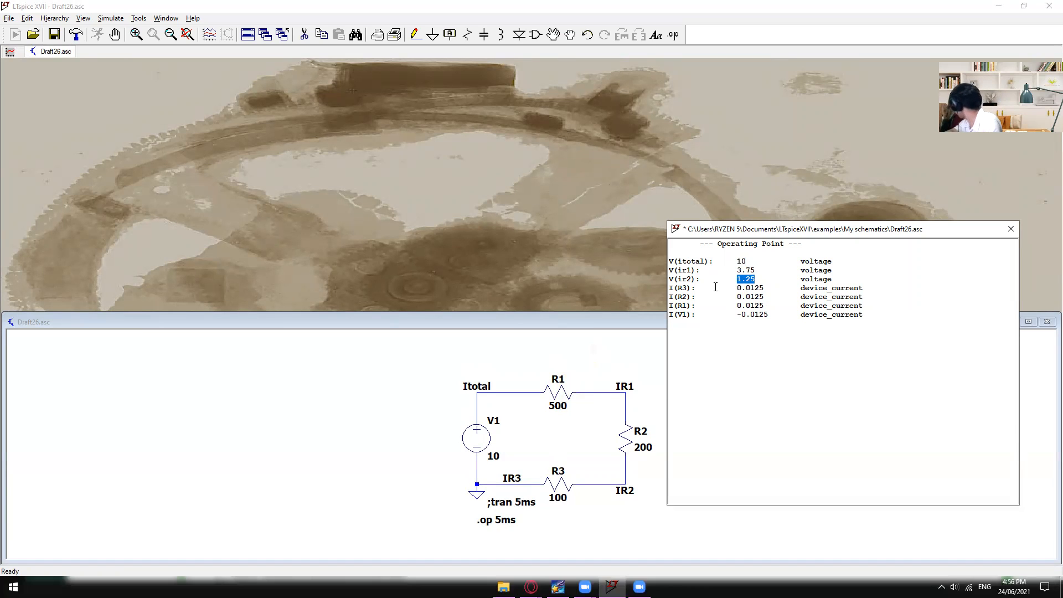
- Examine the device currents of R3, R2, R1 and V1 and close the operating point results
click(739, 298)
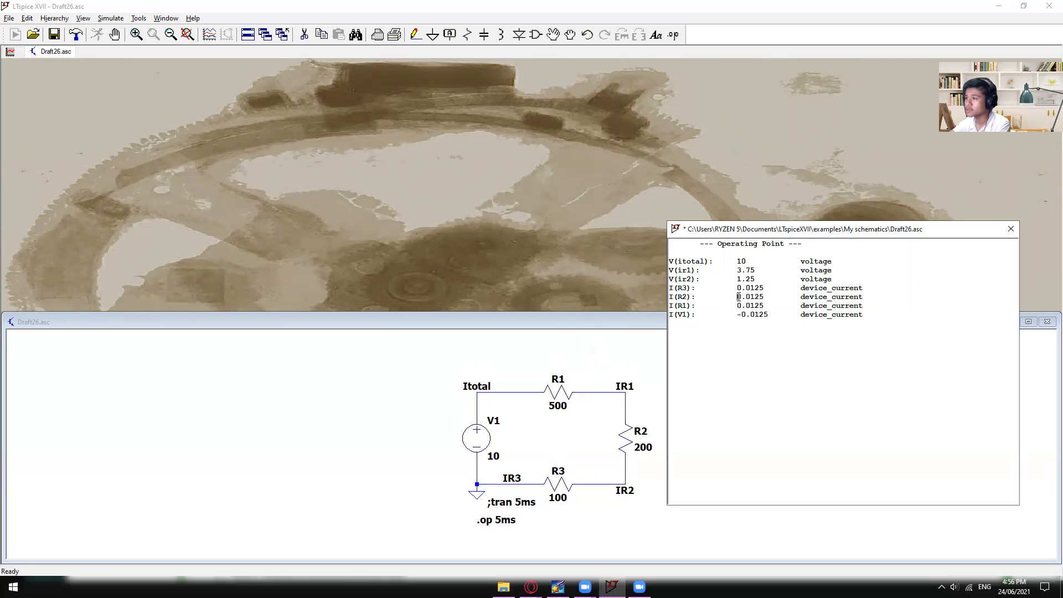
drag(691, 288, 676, 290)
drag(759, 288, 683, 297)
click(685, 306)
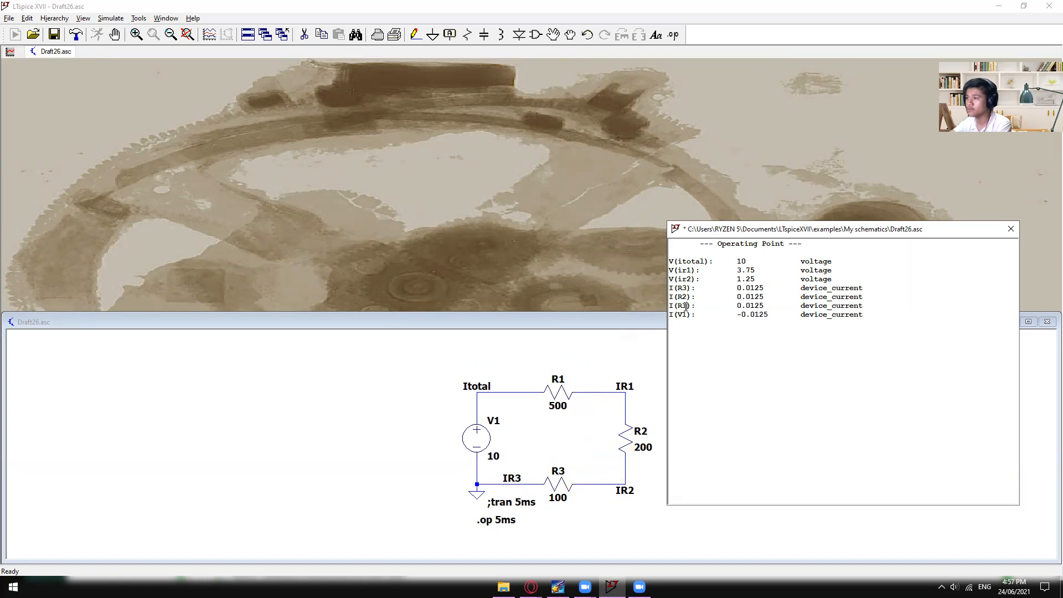
click(688, 314)
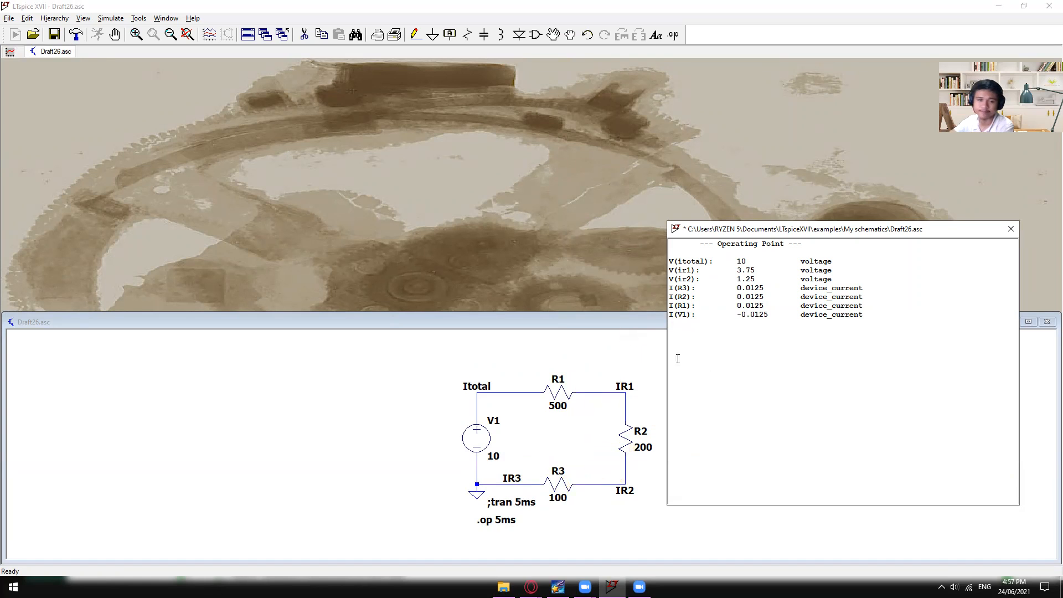
click(1010, 229)
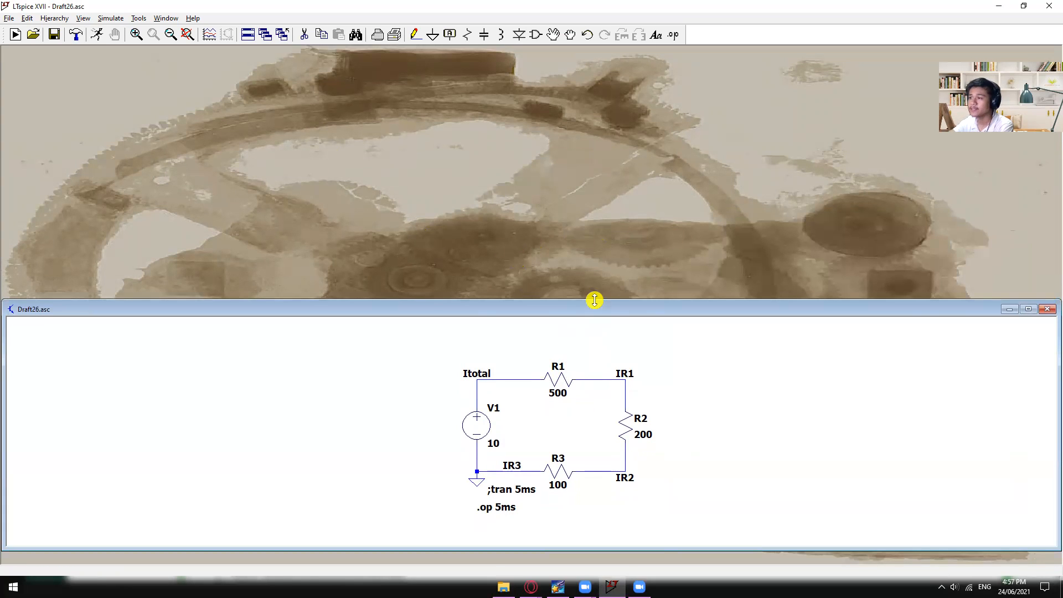
- Maximize the Draft26.asc schematic window and fit the whole circuit in view at a comfortable size
drag(594, 300, 581, 103)
double_click(583, 114)
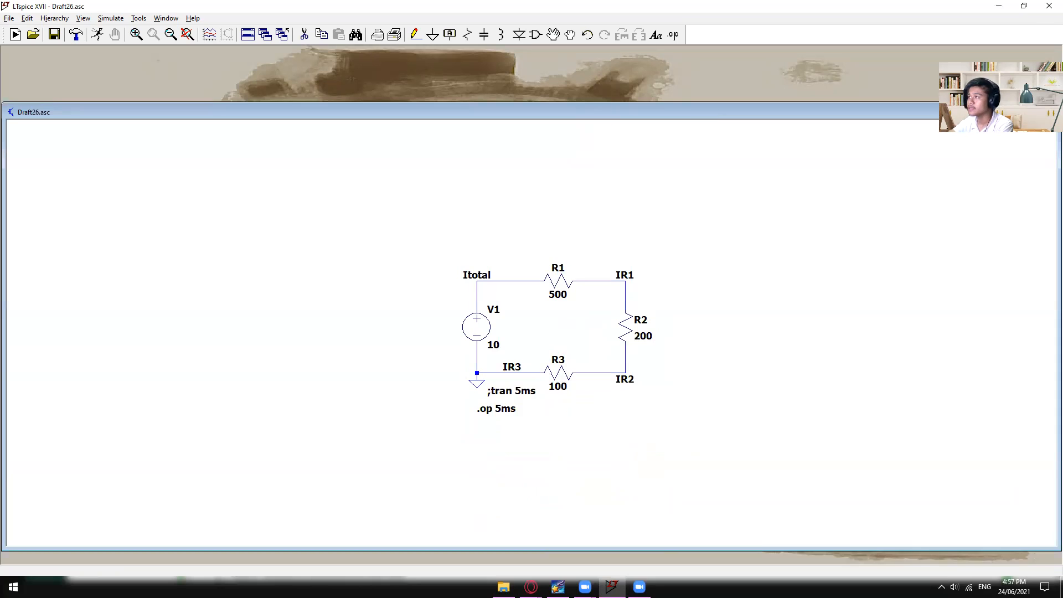
drag(310, 220, 781, 369)
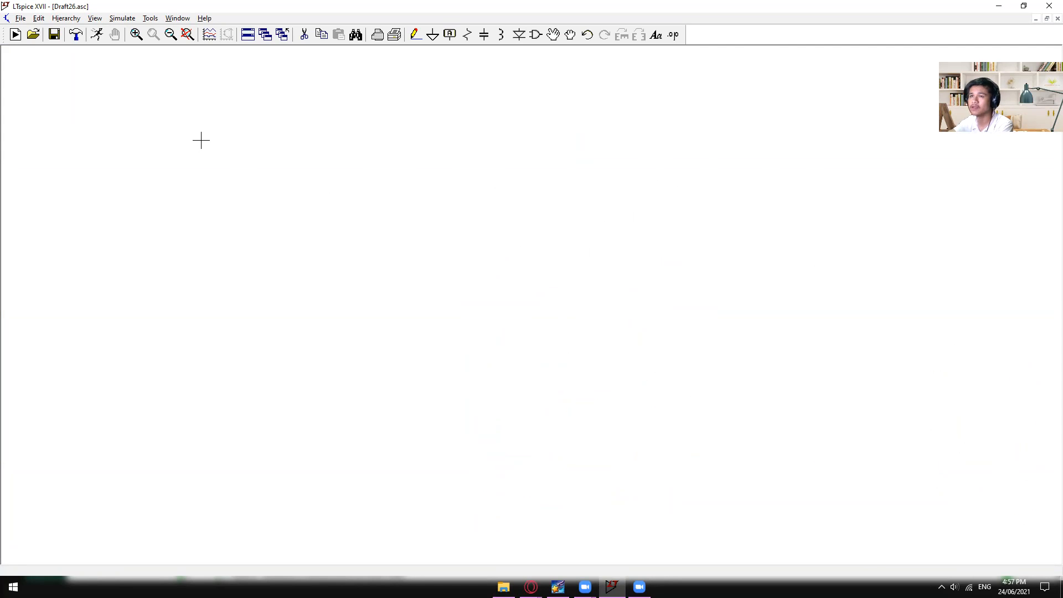
click(188, 35)
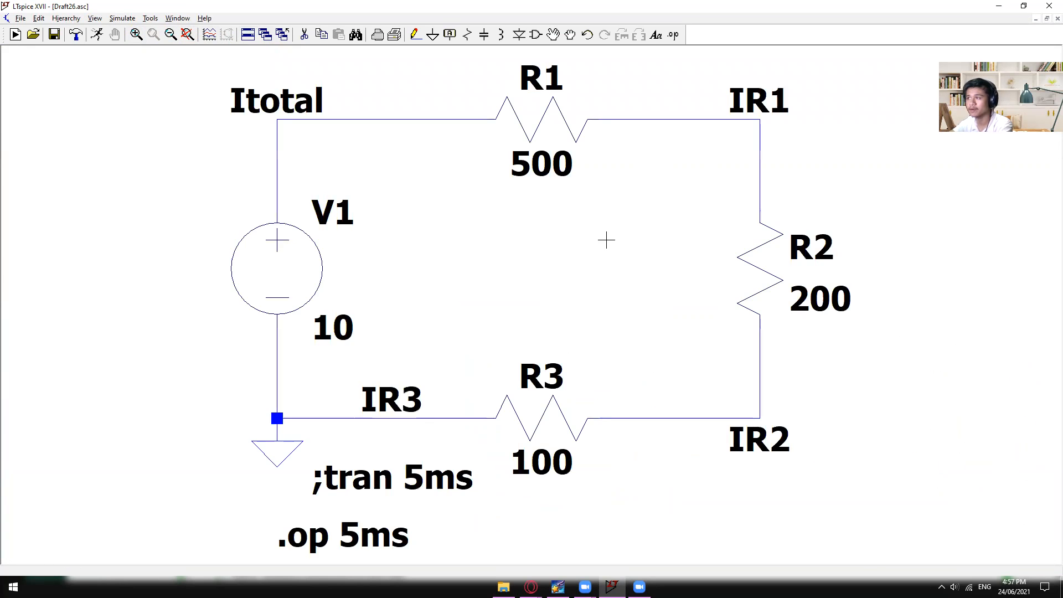
scroll(502, 232, up, 3)
scroll(520, 237, down, 10)
scroll(521, 243, up, 4)
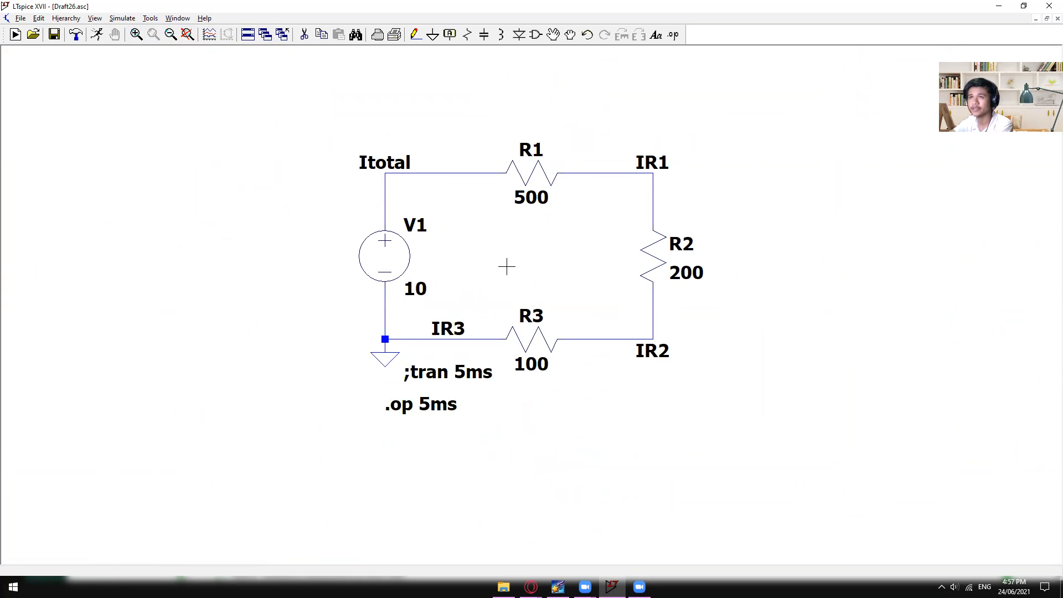
- Fit the whole circuit in view and inspect it at several magnifications
scroll(235, 112, up, 5)
click(188, 35)
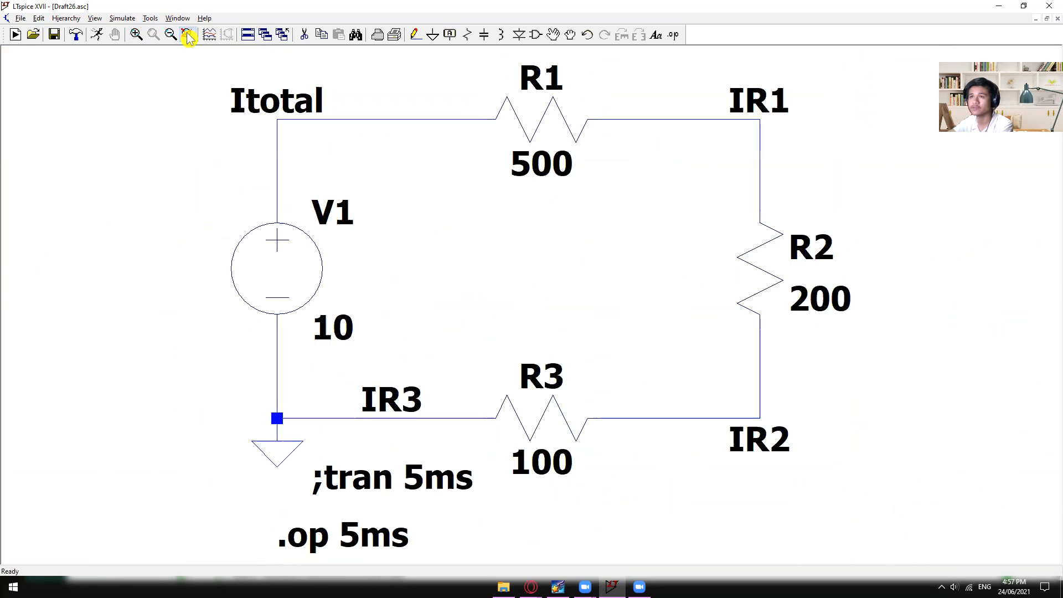
scroll(410, 205, up, 2)
scroll(493, 240, down, 7)
scroll(520, 247, up, 3)
drag(501, 243, 467, 285)
scroll(453, 291, down, 1)
scroll(453, 291, up, 3)
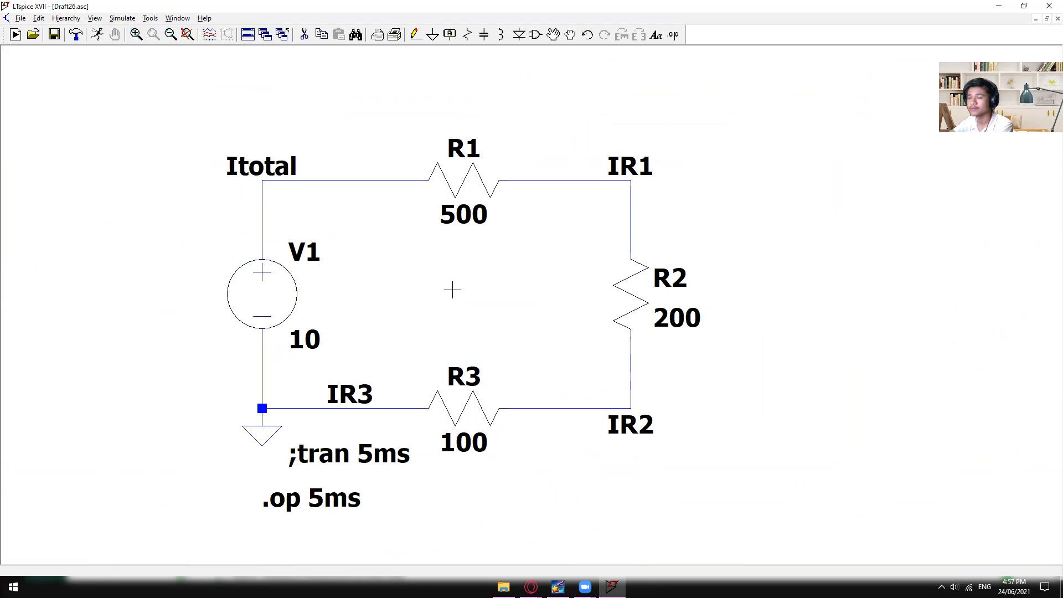
scroll(450, 282, down, 5)
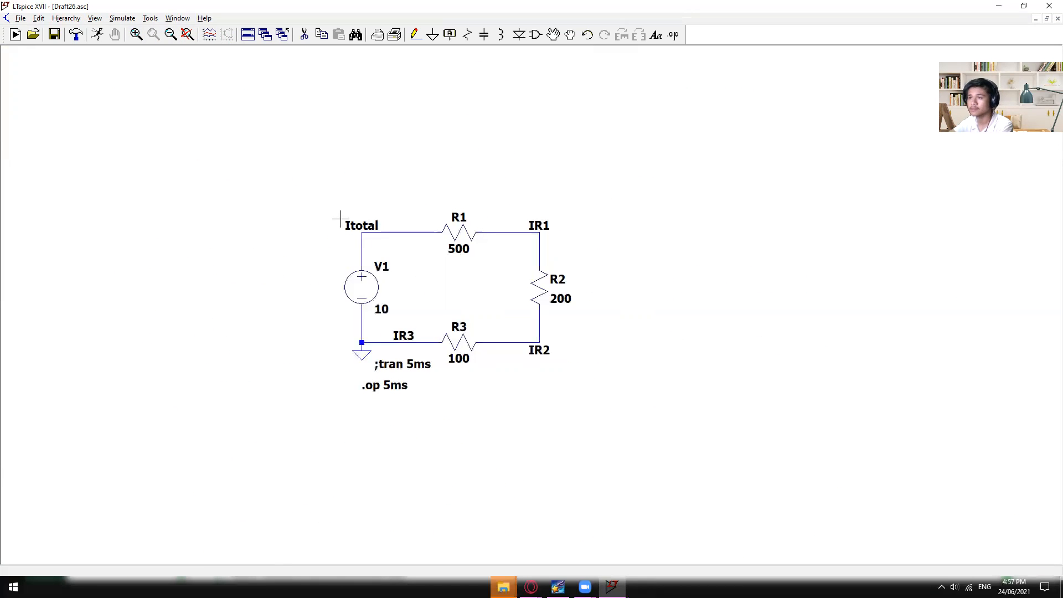
- Zoom in around the area above V1 and zoom back out until the complete circuit is small in view
click(136, 34)
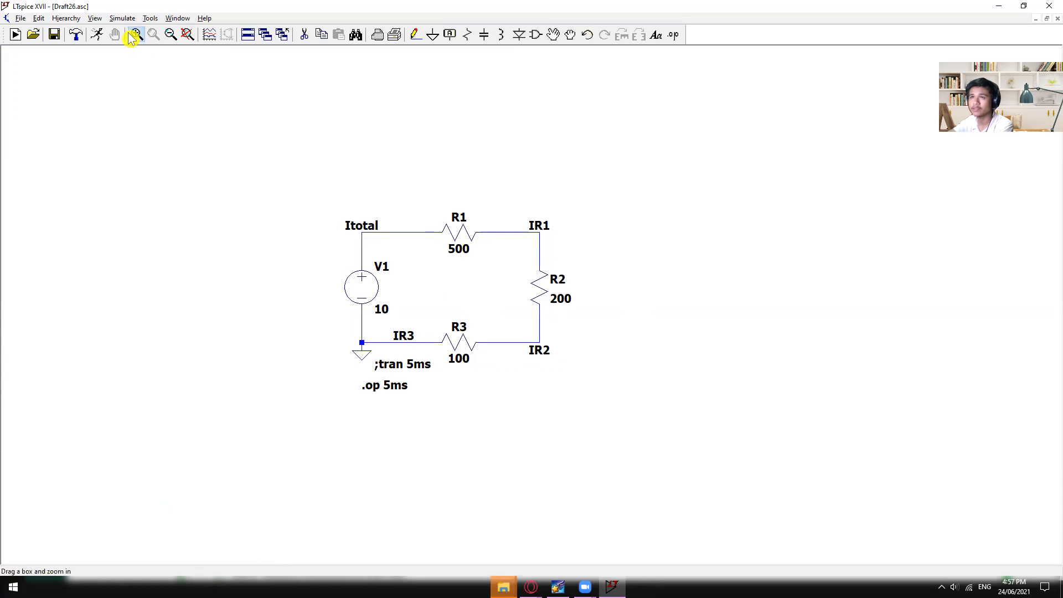
click(354, 201)
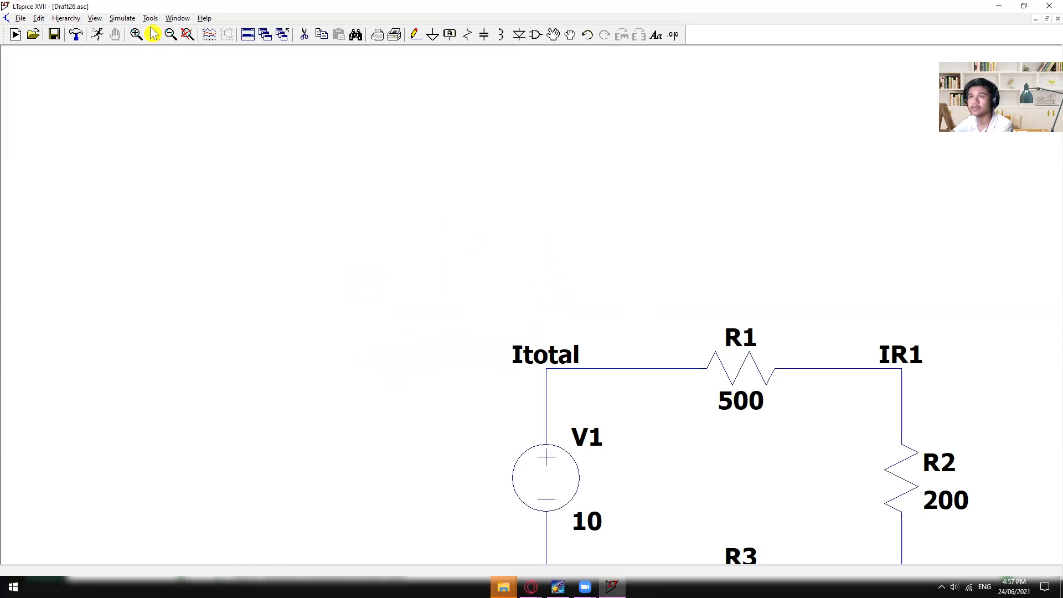
click(170, 34)
click(170, 36)
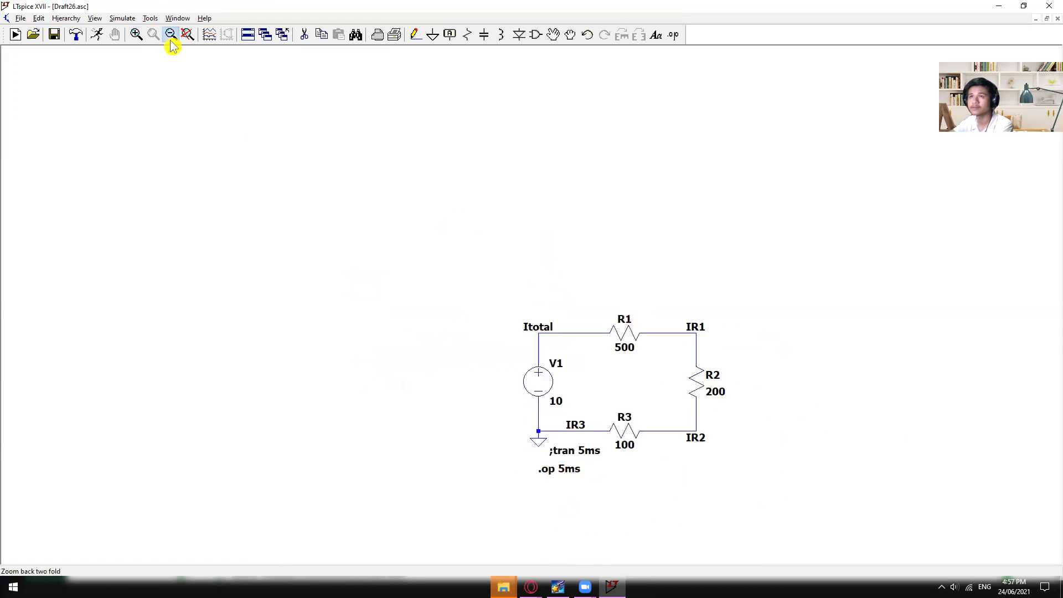
click(171, 36)
click(135, 35)
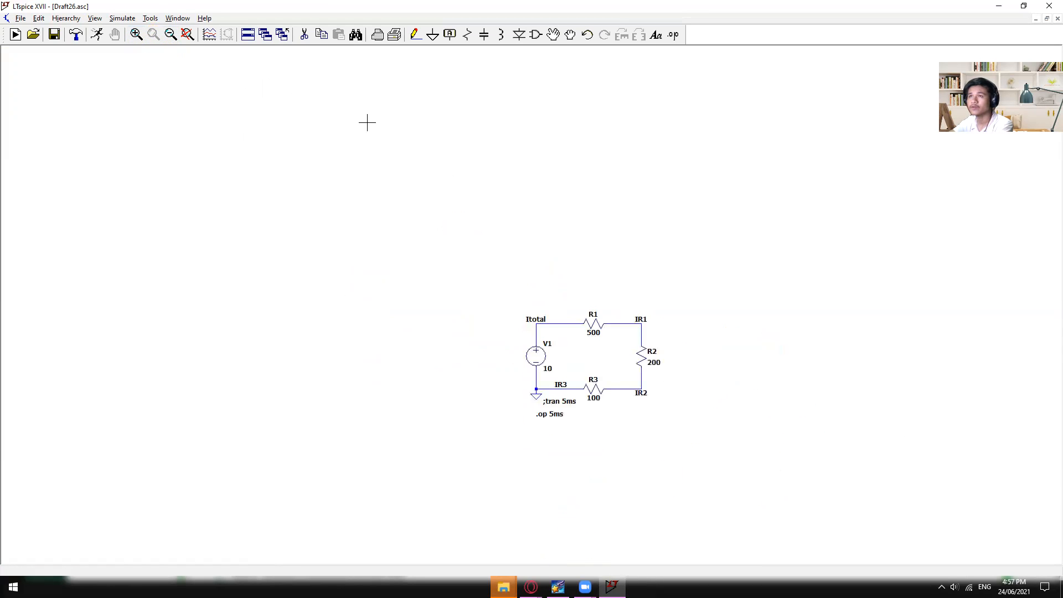
- Try the tiled and cascaded layouts for the Draft26.asc window, and start closing all windows but cancel it
click(253, 35)
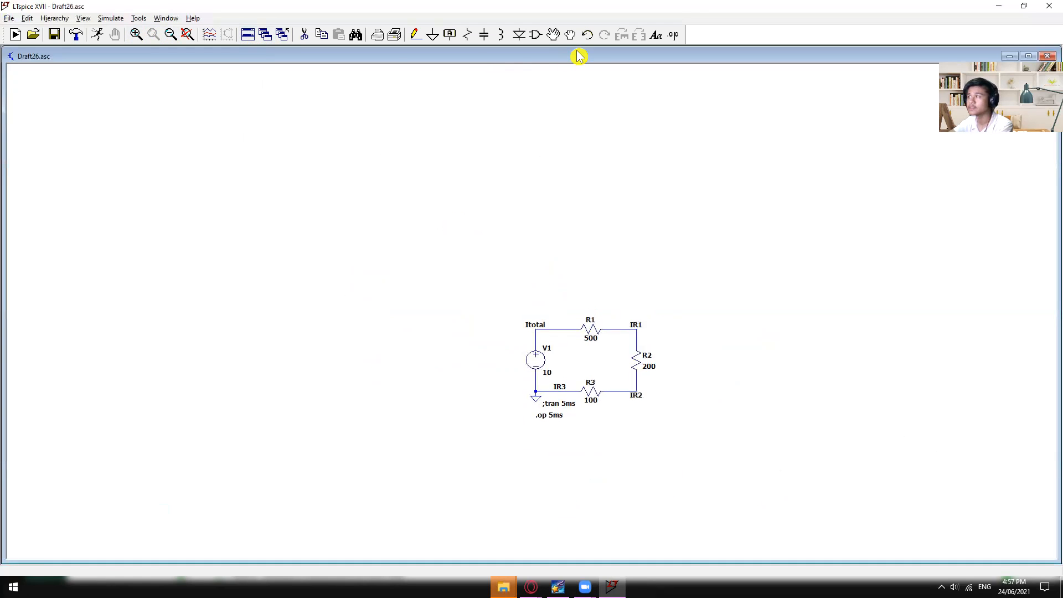
drag(390, 49, 415, 146)
click(246, 36)
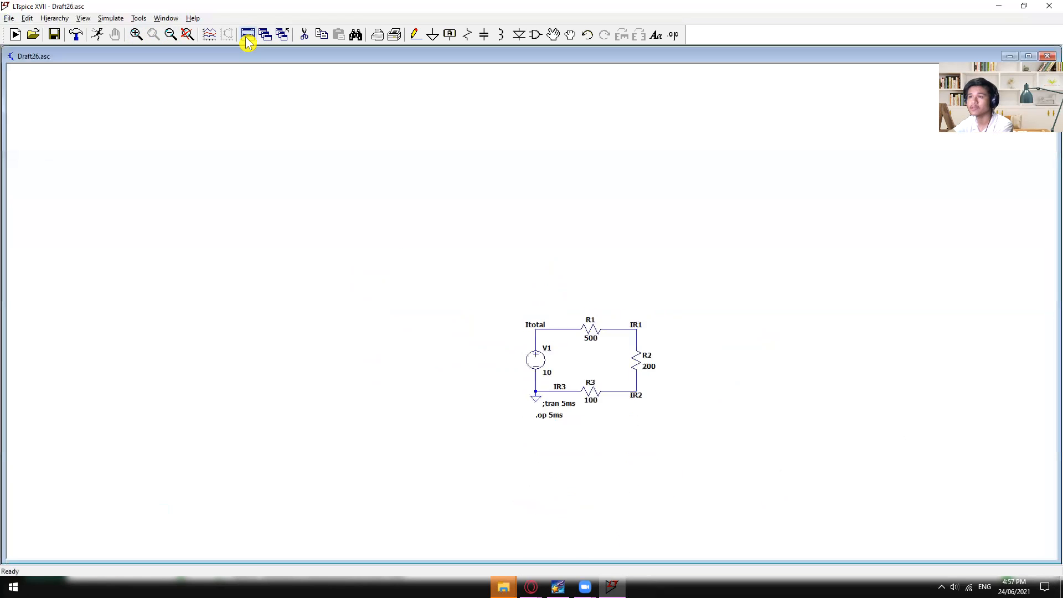
click(265, 35)
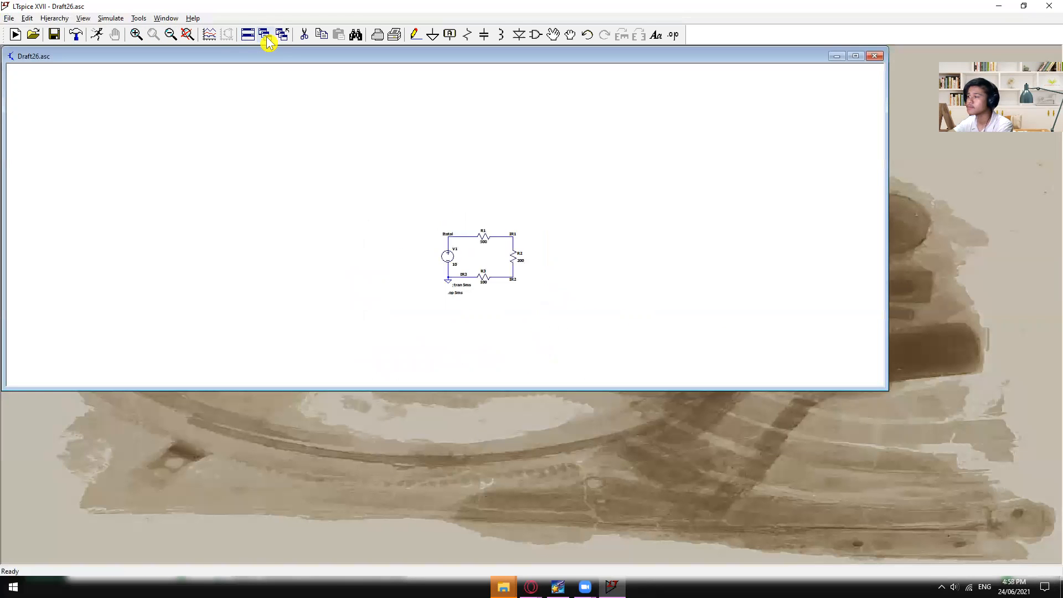
click(283, 34)
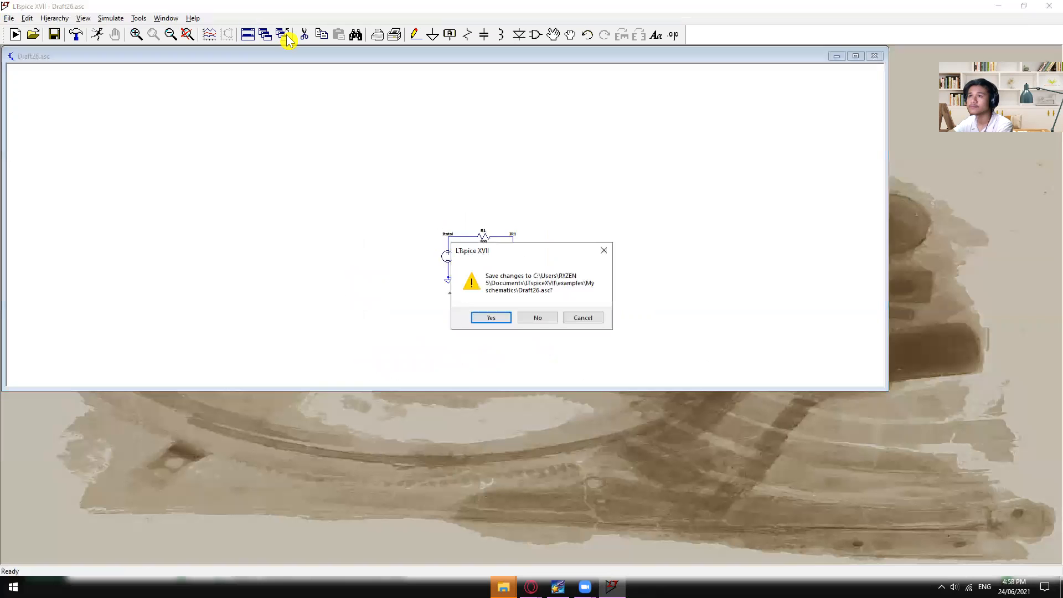
click(603, 250)
- Create a new blank schematic and tile its window together with the Draft26.asc window
click(247, 36)
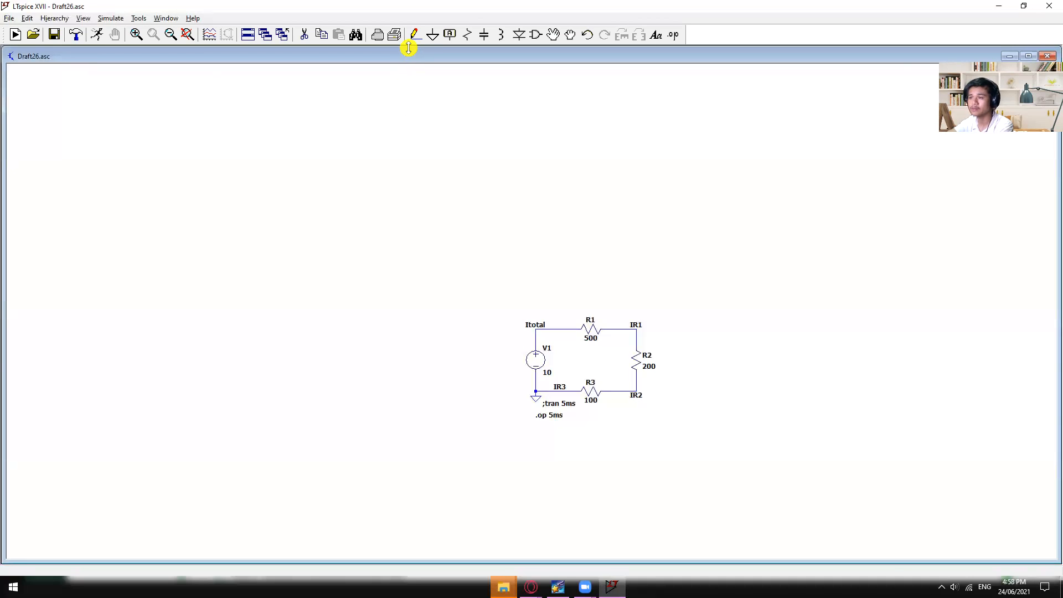
drag(408, 47, 450, 351)
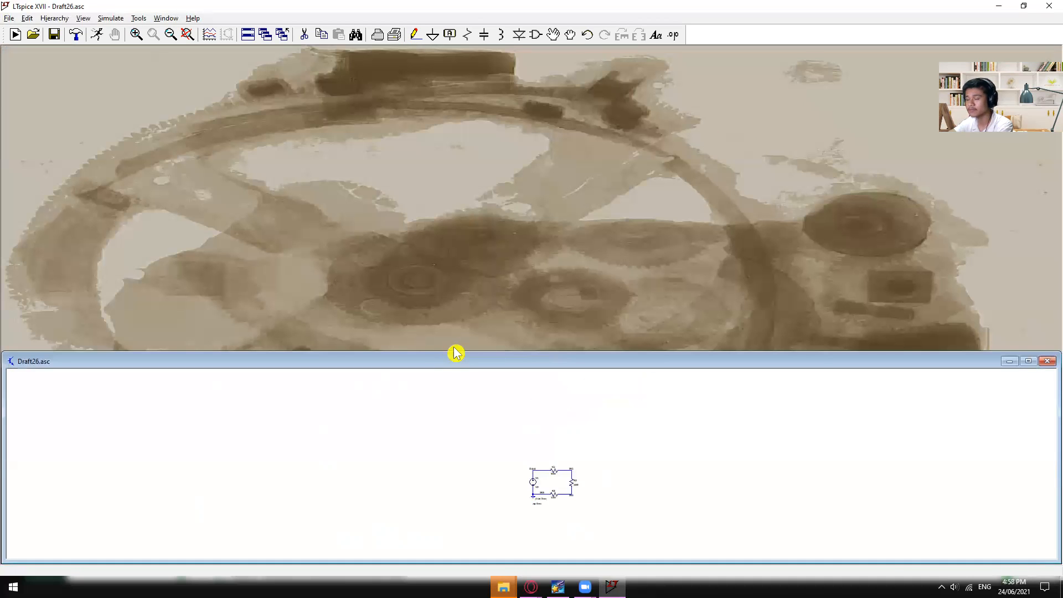
click(16, 34)
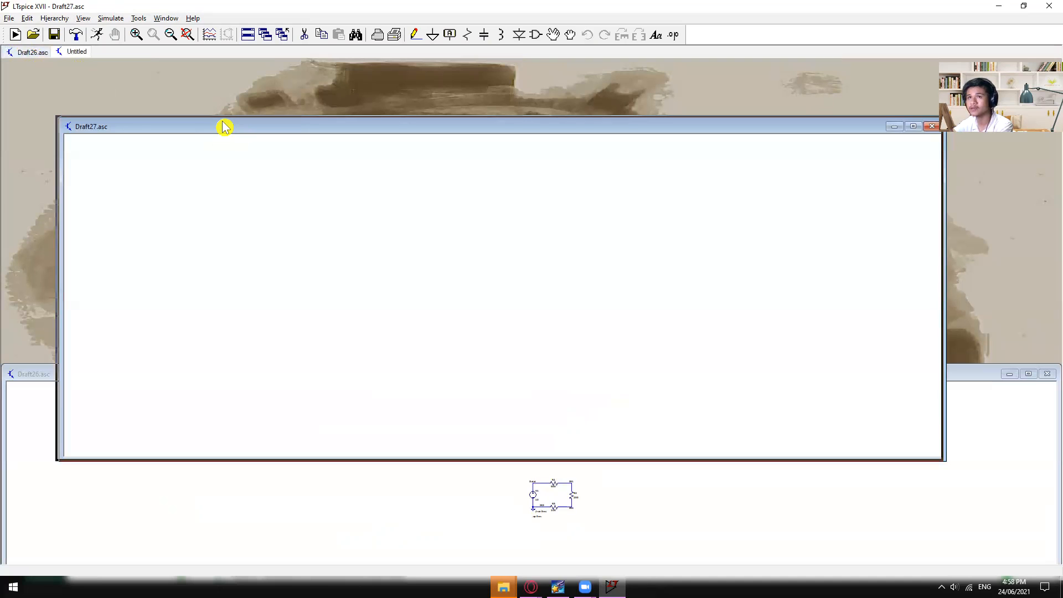
drag(224, 127, 181, 68)
click(249, 36)
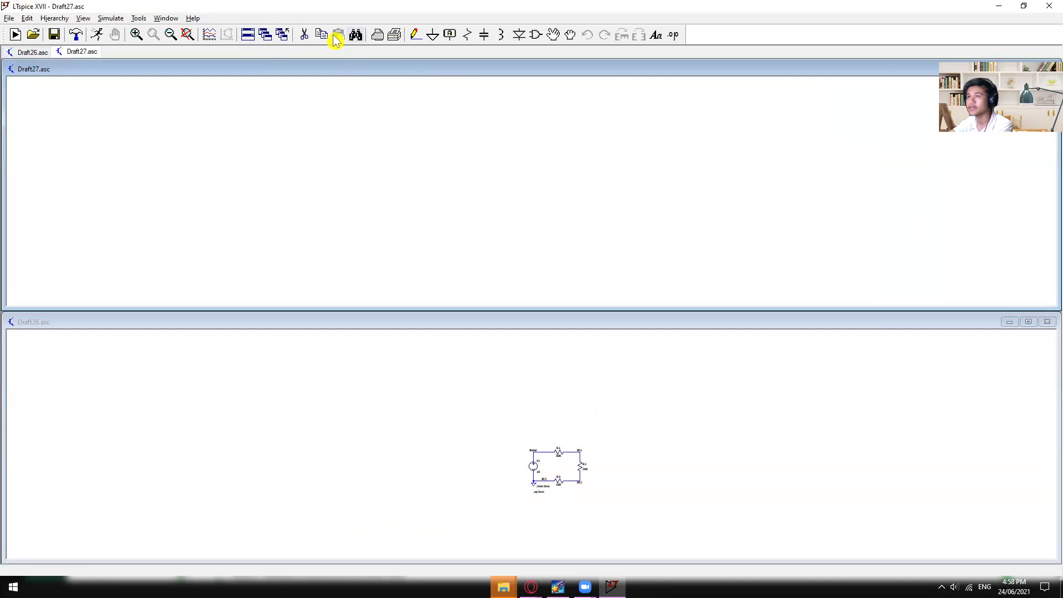
- Create another blank schematic and close all blank schematics, keeping Draft26.asc open without saving it
click(12, 20)
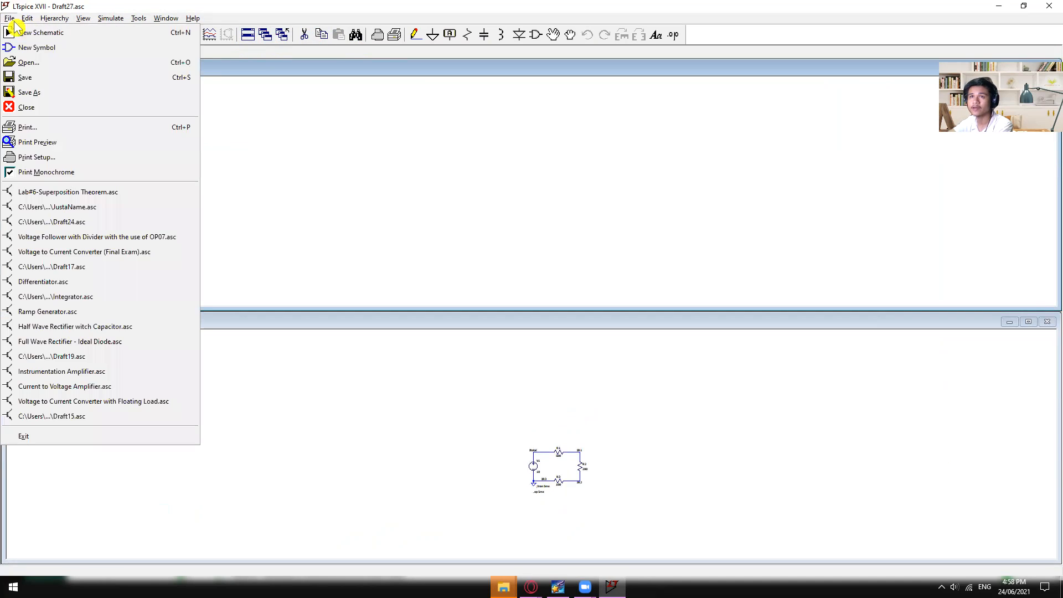
click(22, 33)
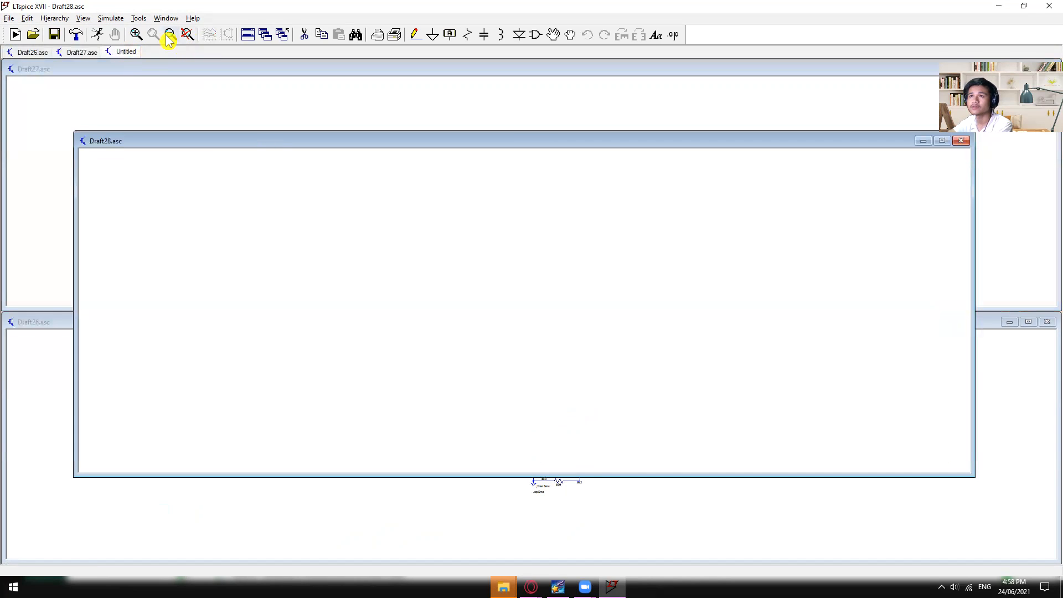
click(283, 35)
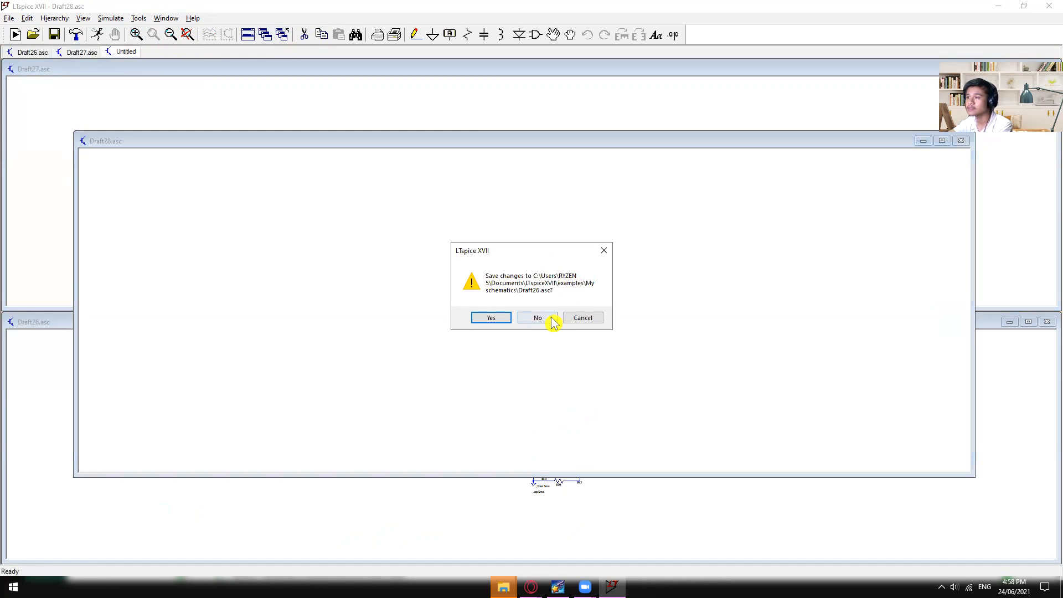
click(583, 318)
click(282, 36)
click(597, 251)
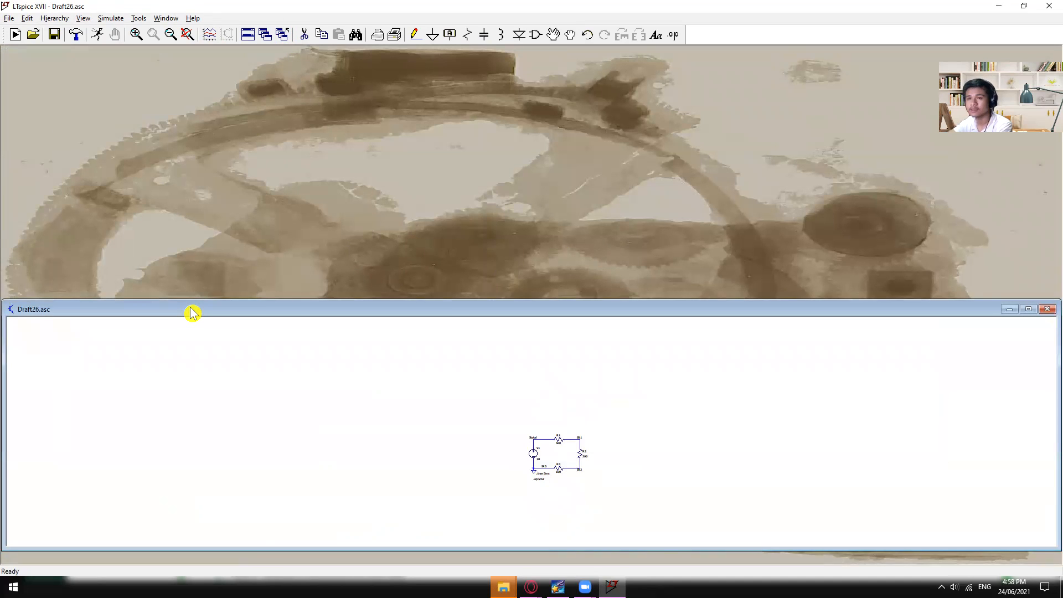
drag(191, 313, 195, 317)
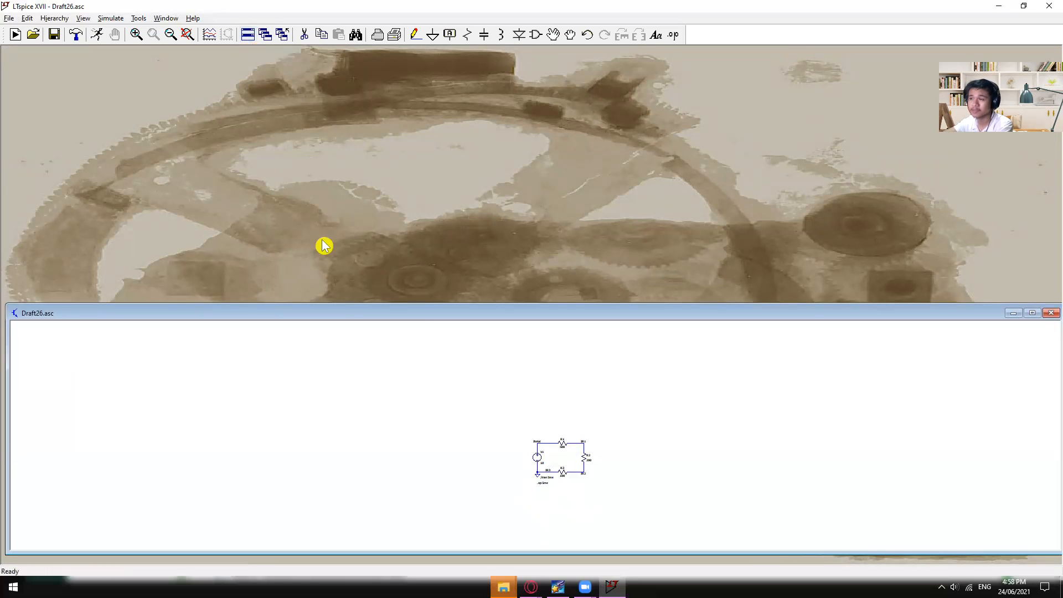
- Change the simulation command to a transient analysis with a stop time of 5ms
scroll(618, 471, up, 5)
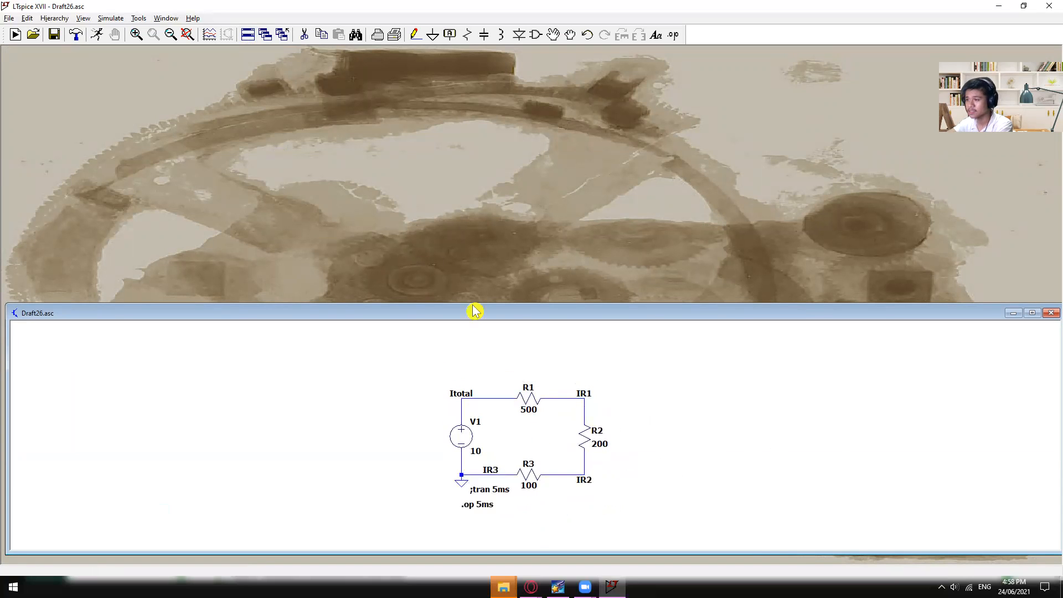
click(111, 17)
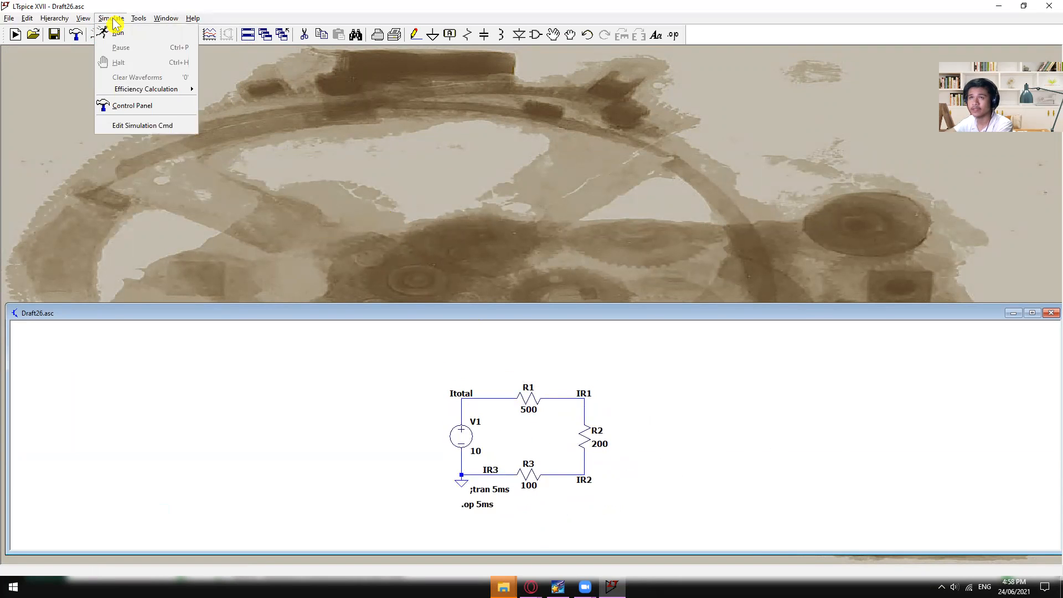
click(142, 125)
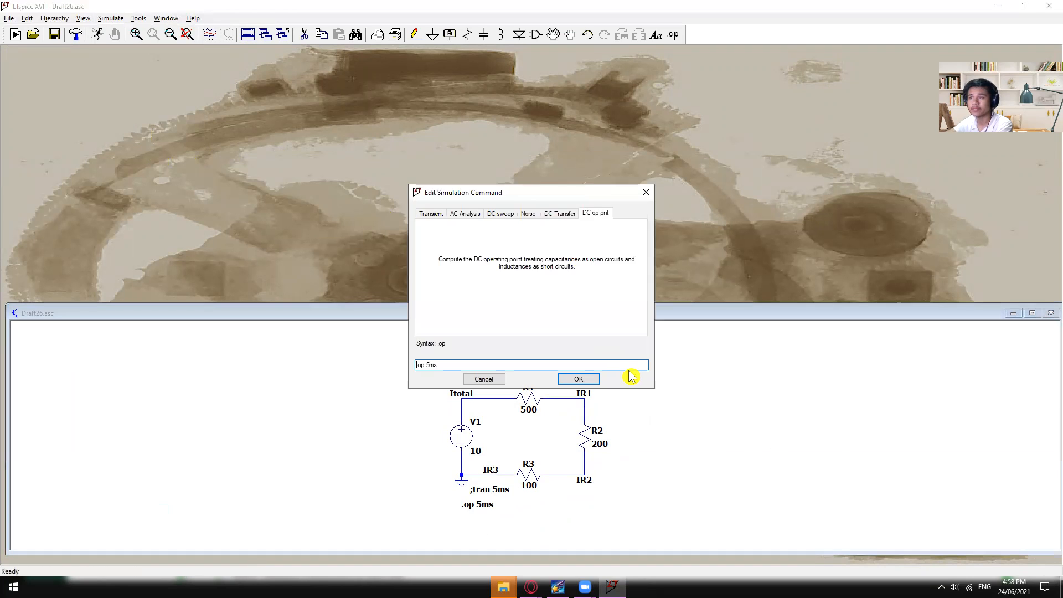
click(431, 214)
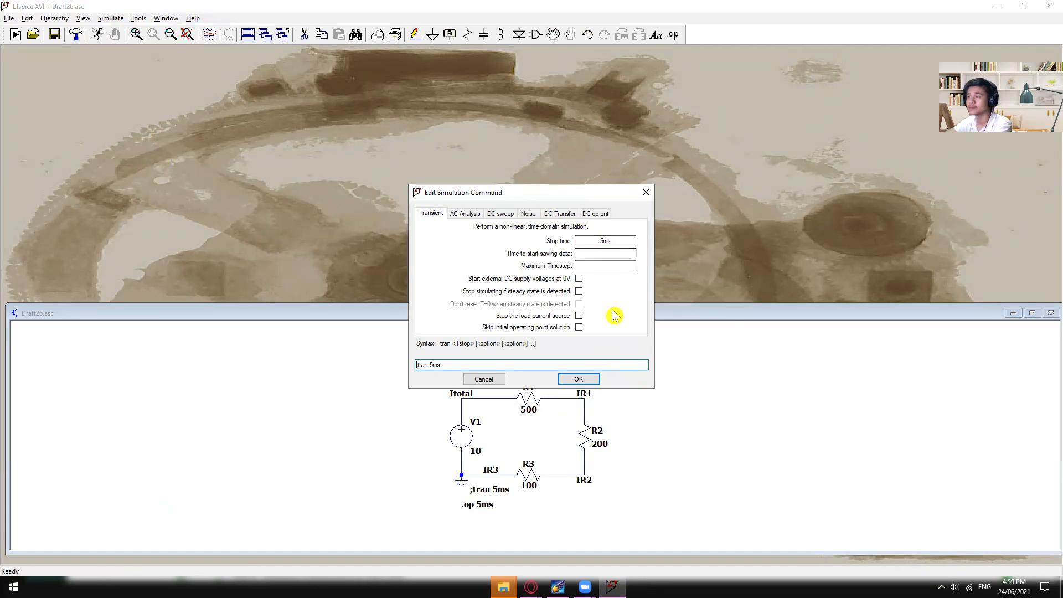
click(586, 380)
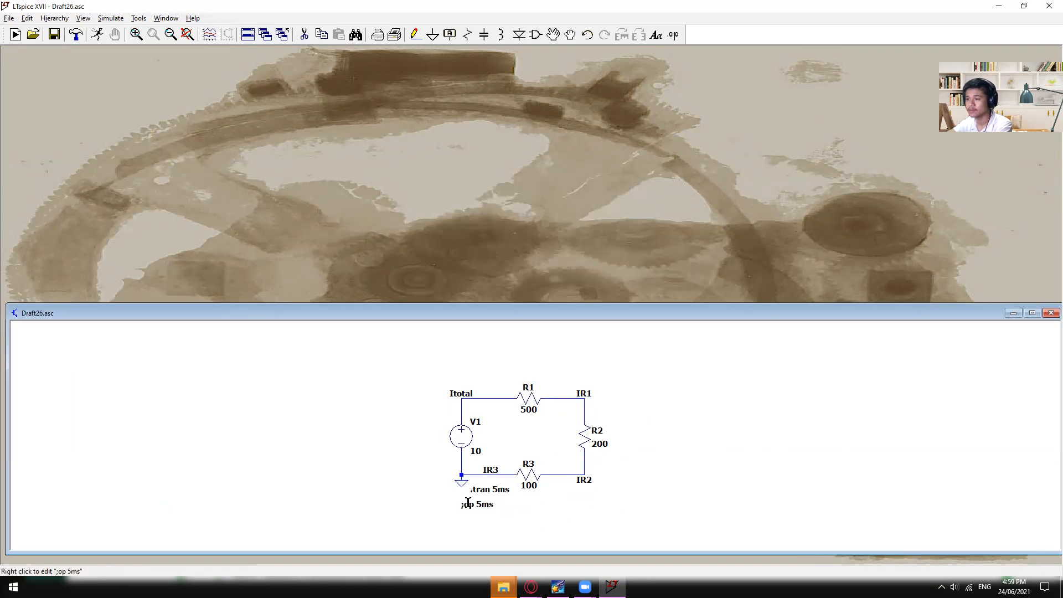
- Run the transient simulation and plot the Itotal node voltage, the current through R1 and the power dissipated in R3
click(96, 35)
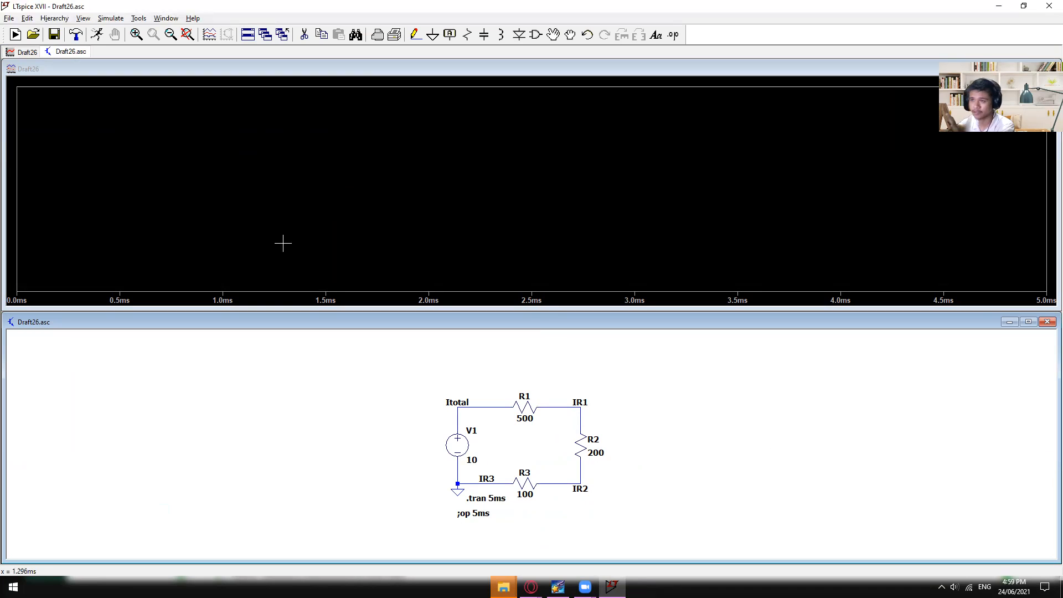
click(489, 407)
click(526, 408)
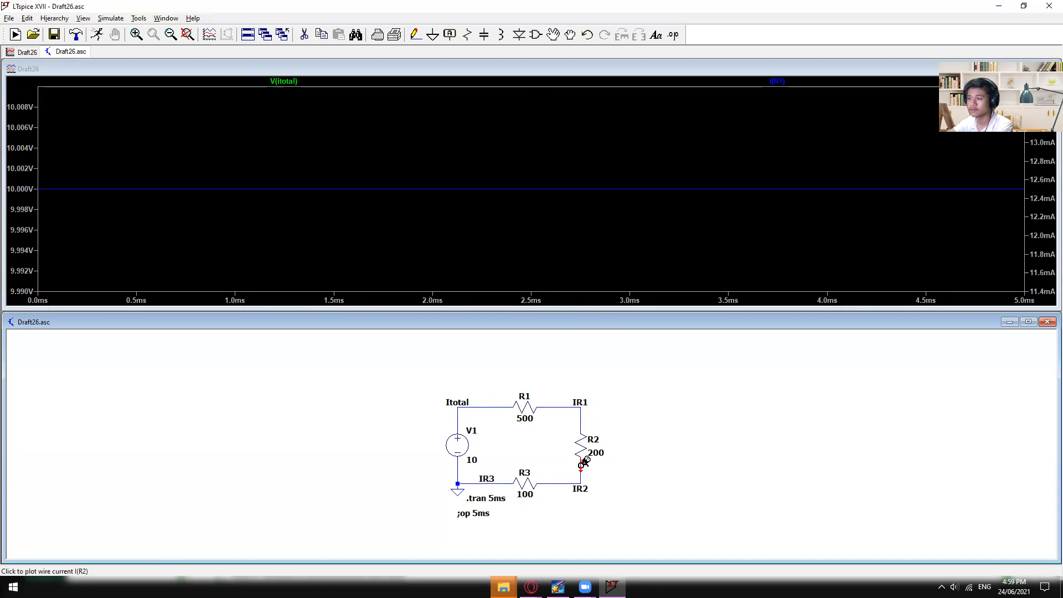
alt+click(529, 483)
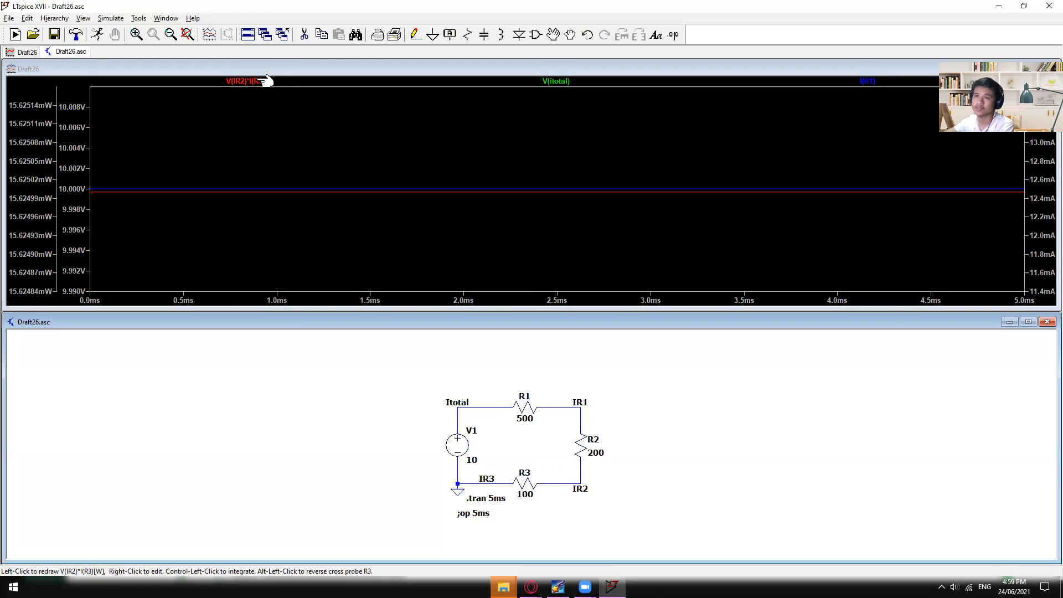
- Read the R3 power trace V(IR2)*I(R3) with a cursor and close the readout
drag(24, 118, 145, 275)
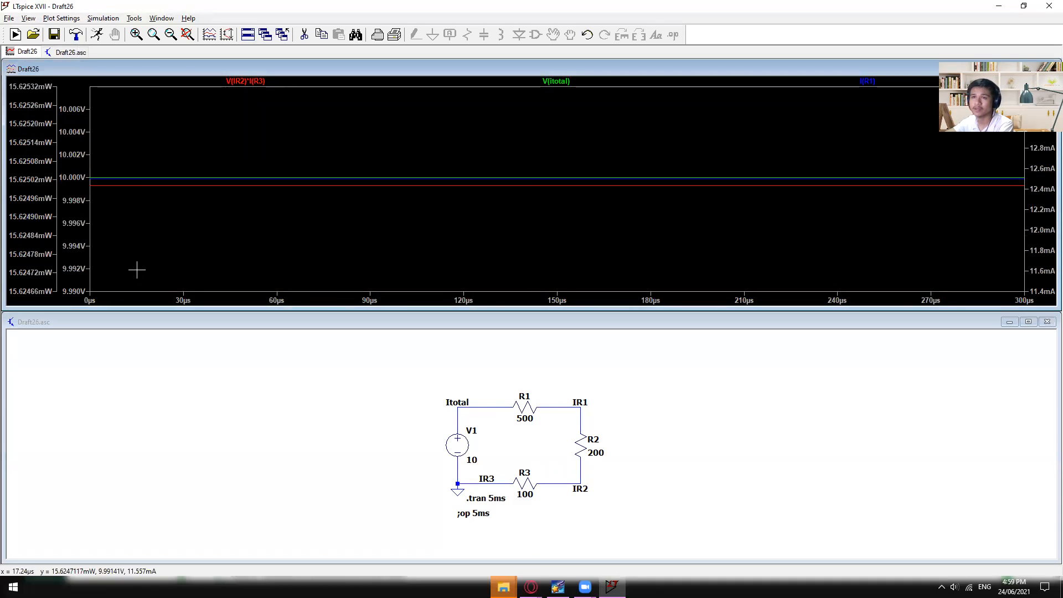
drag(28, 139, 168, 219)
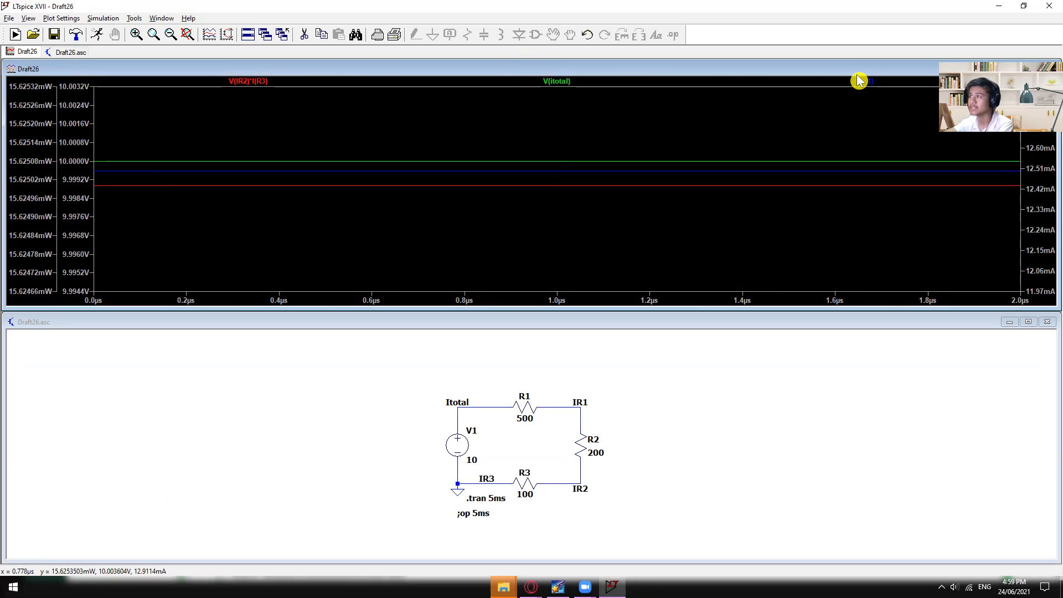
click(257, 83)
mouse_move(951, 472)
mouse_down()
mouse_move(423, 175)
mouse_move(464, 251)
mouse_up()
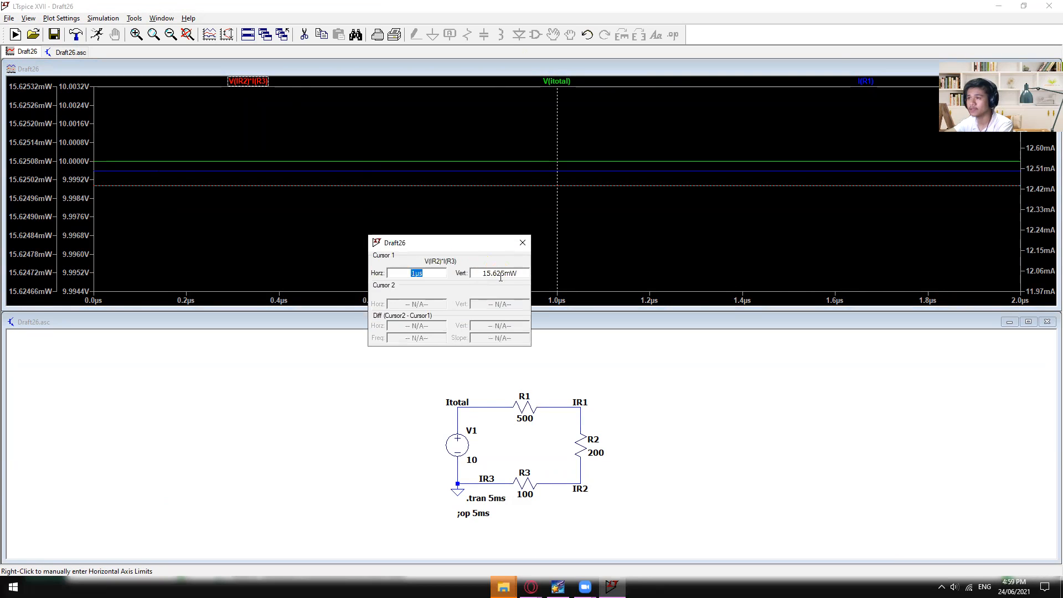
click(522, 242)
- Read the V(itotal) and I(R1) traces with a cursor, closing the readout after each one
click(557, 81)
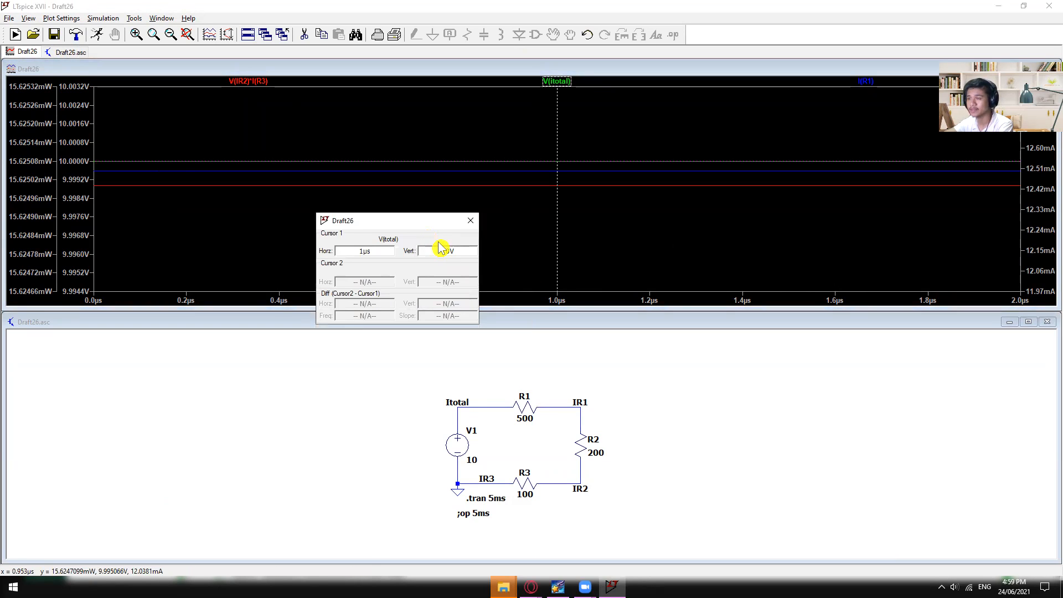
click(470, 220)
click(866, 81)
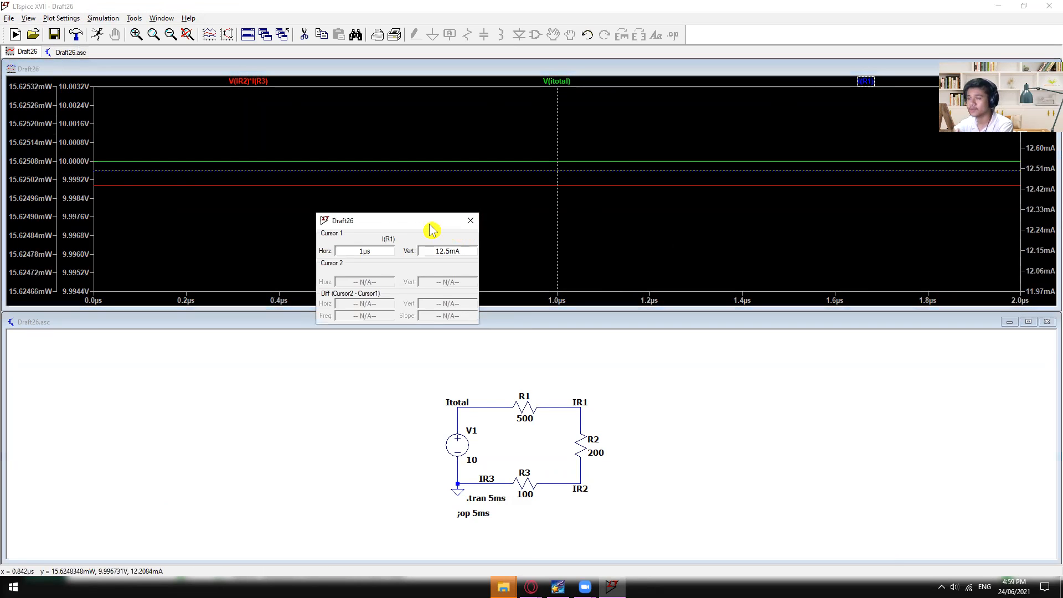
drag(432, 221, 466, 215)
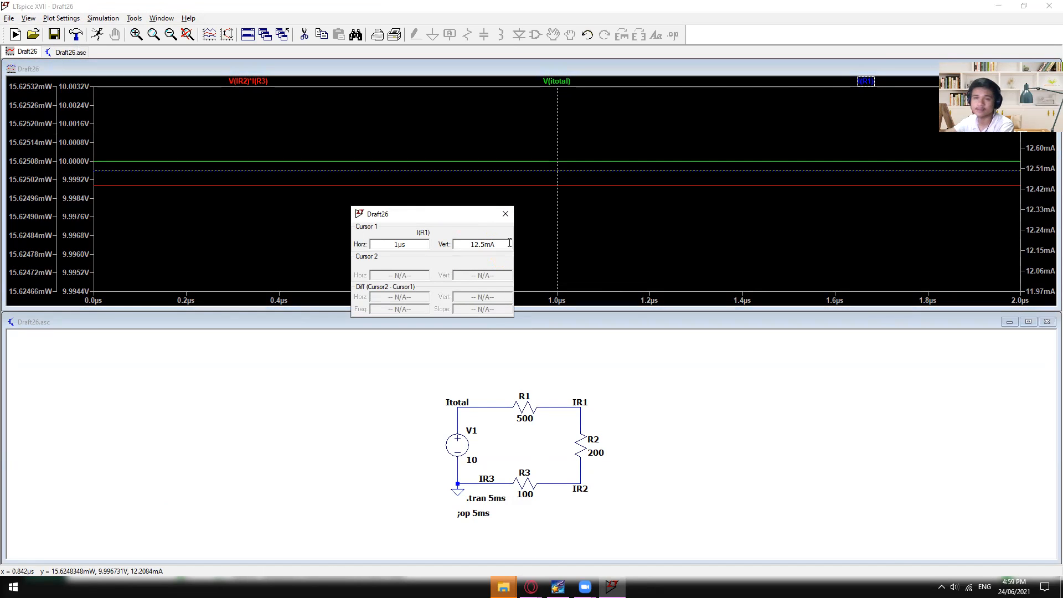
click(506, 214)
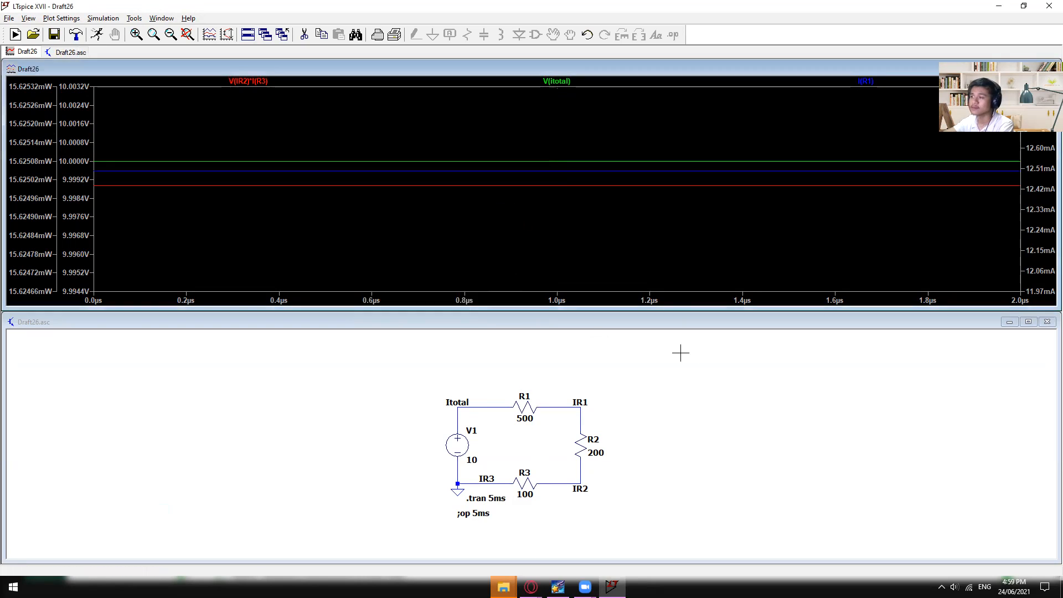
- Delete the wires beside R1, resistors R1 and R2, and the IR1 label from the schematic
click(800, 458)
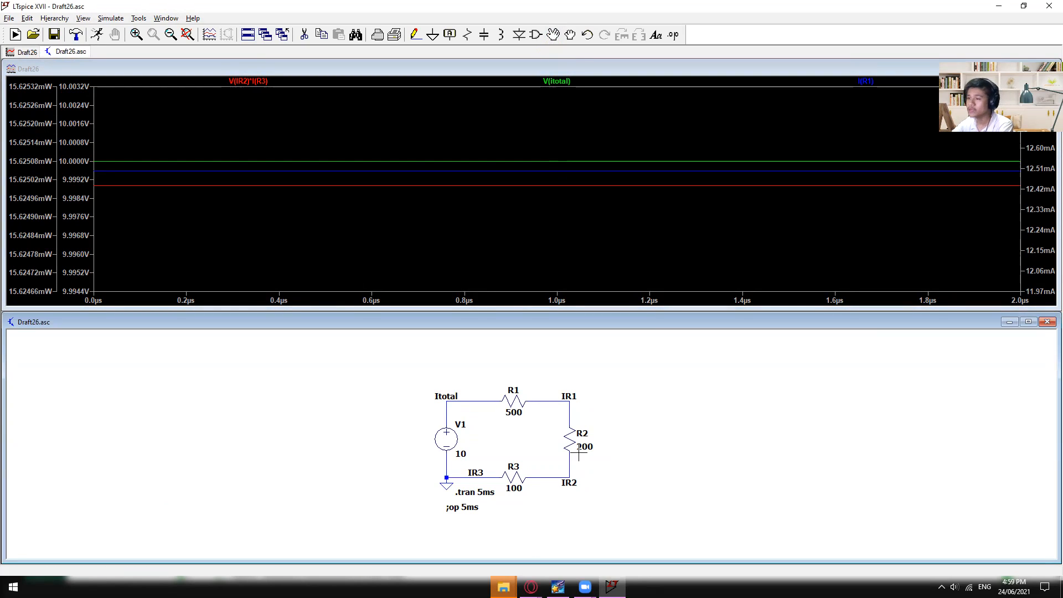
key(Delete)
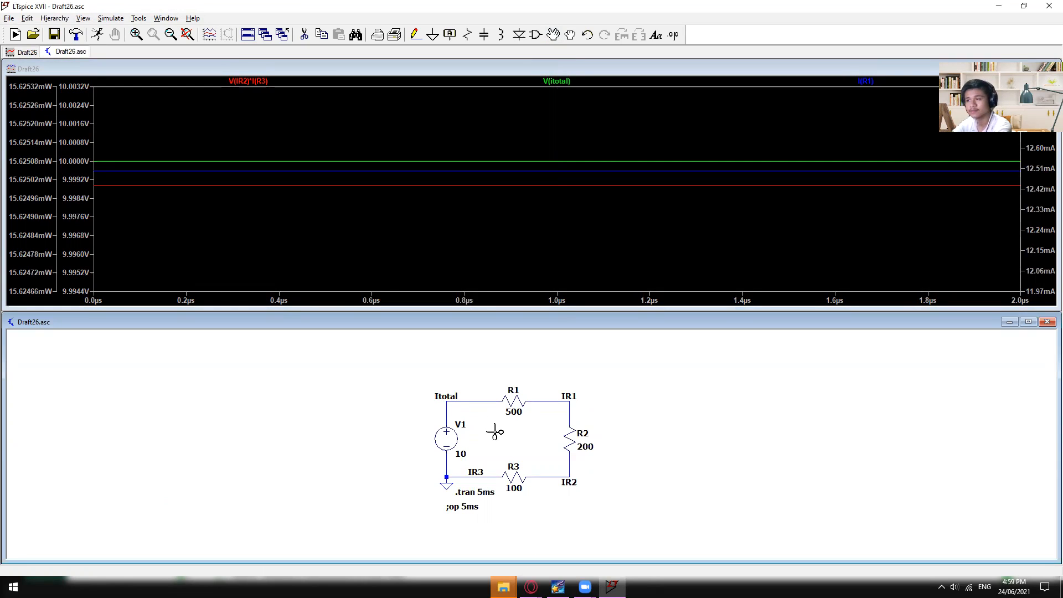
click(479, 402)
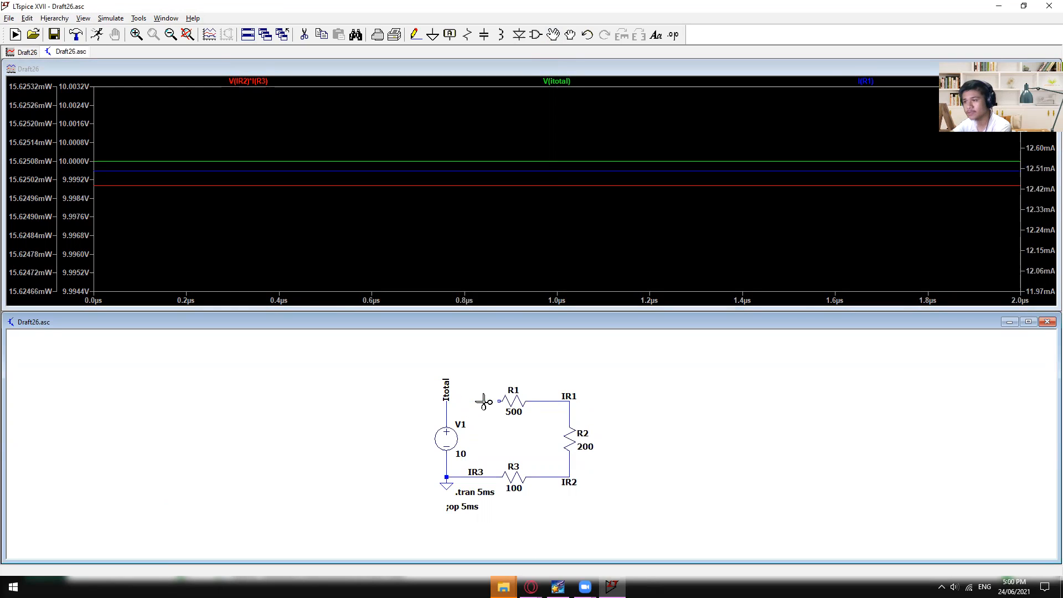
click(535, 401)
click(570, 437)
click(569, 414)
click(568, 394)
click(519, 408)
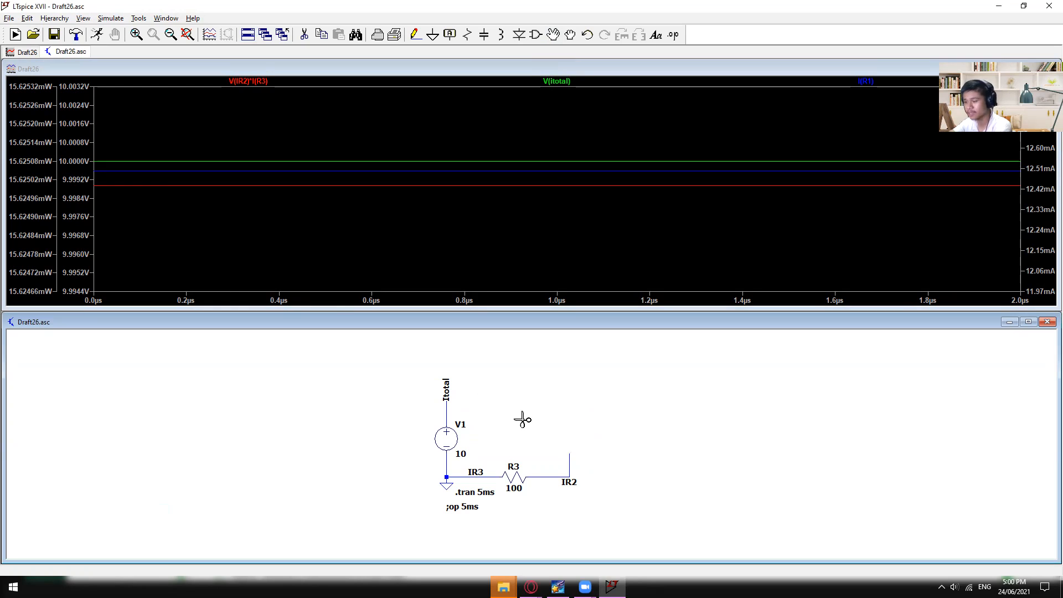
- Undo the deletions and the switch to the transient command, and redo the change to .tran 5ms
key(F9)
key(F9)
key(F9)
key(F9)
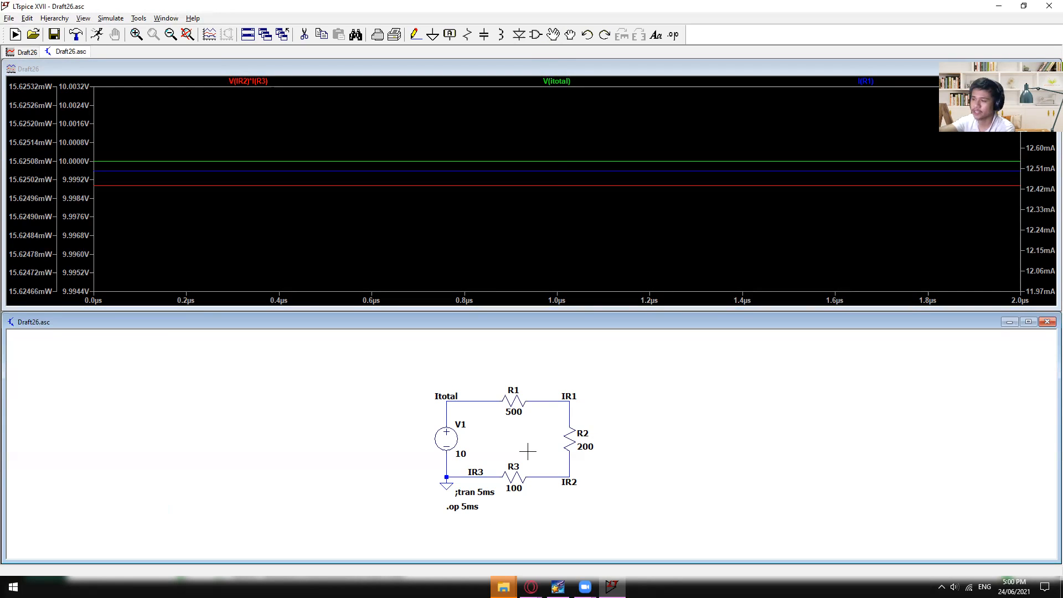
key(F9)
key(F9)
key(F9)
key(shift+F9)
key(shift+F9)
key(shift+F9)
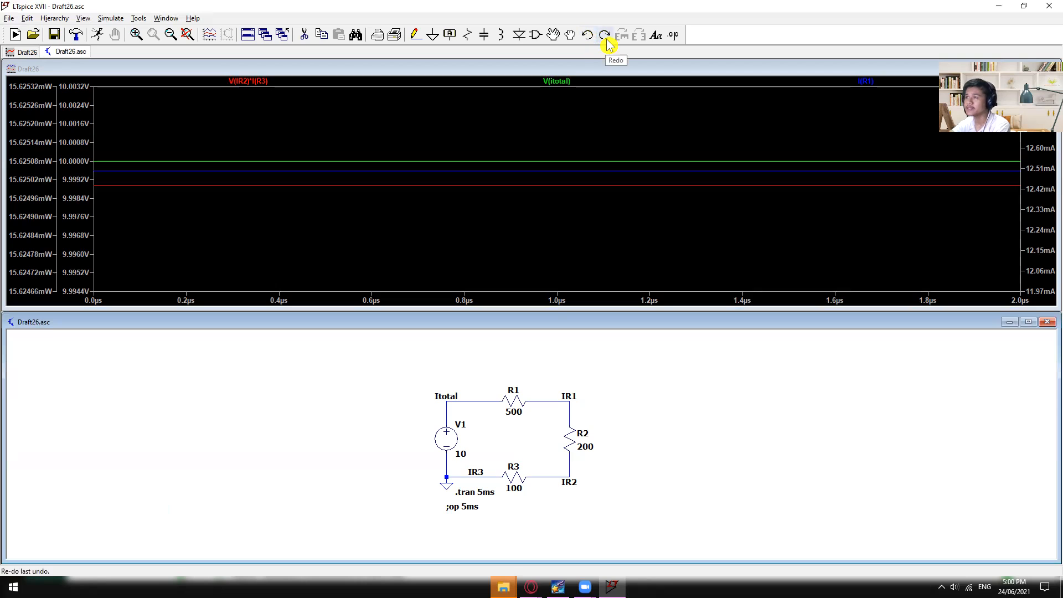
- Place the comment text "This a Comment" above resistor R1 on the schematic
click(656, 37)
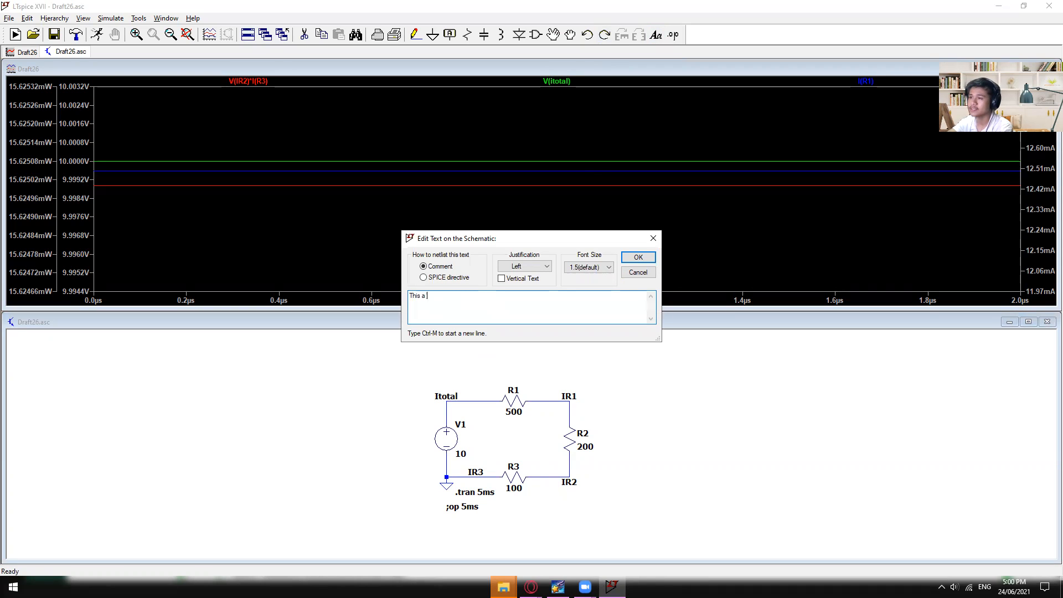
key(Return)
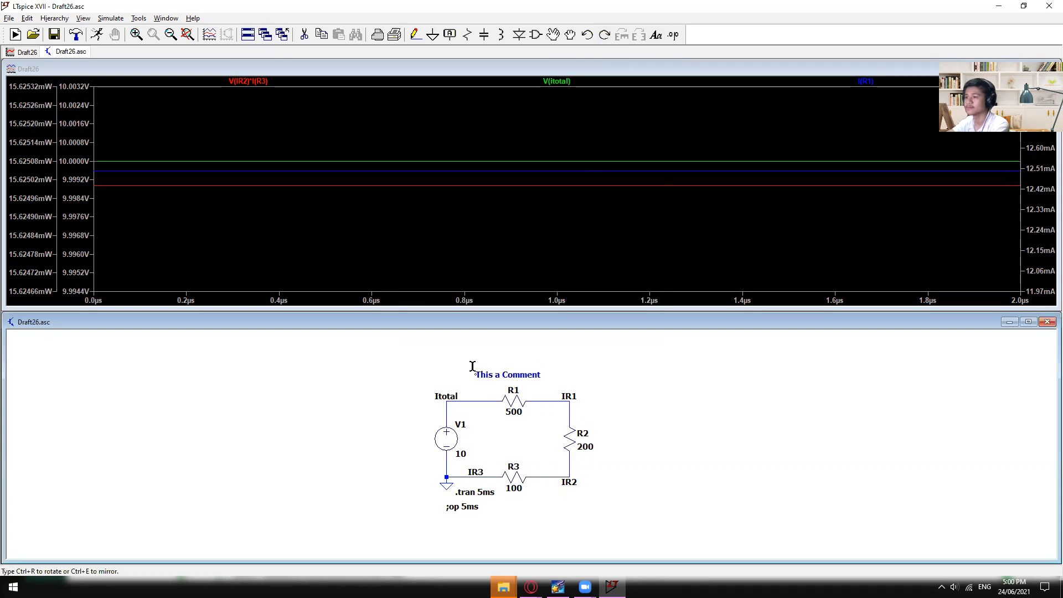
click(457, 366)
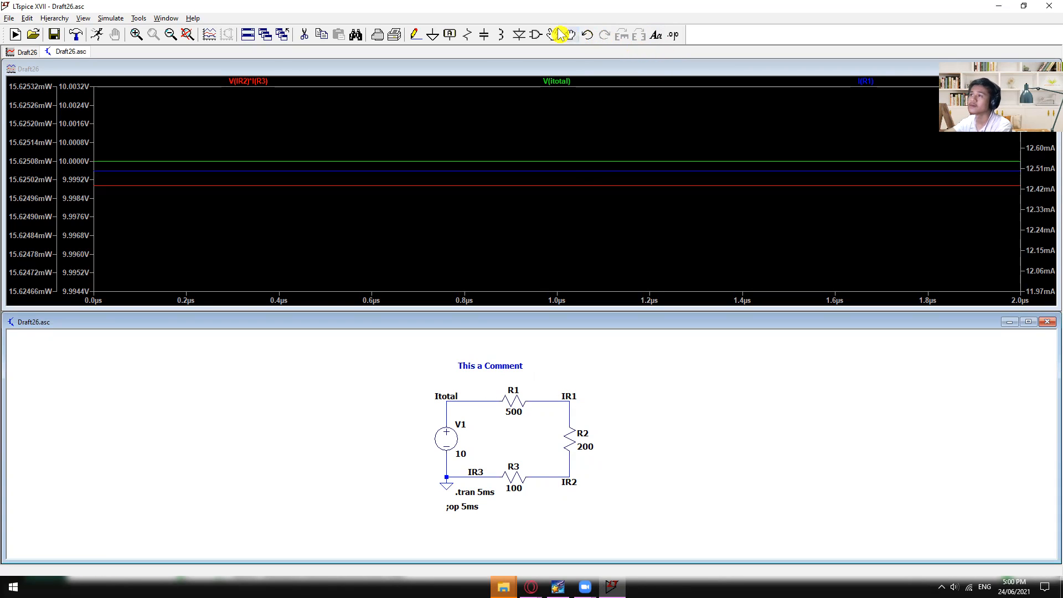
- Place an unconnected capacitor and an inductor to the right of the resistor circuit and save the schematic
click(483, 35)
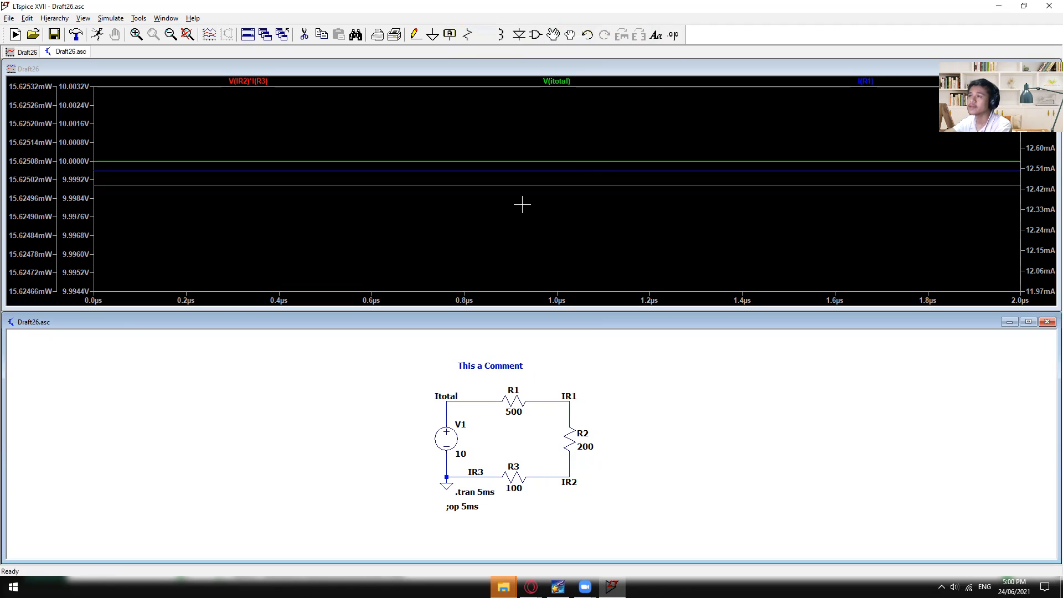
click(710, 408)
key(l)
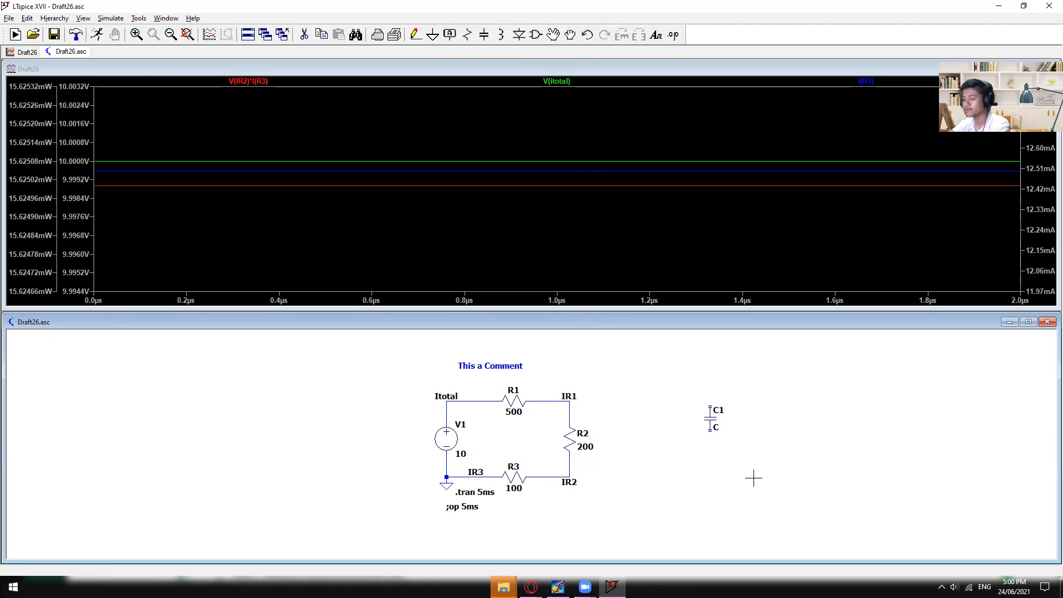
key(Escape)
drag(677, 378, 619, 362)
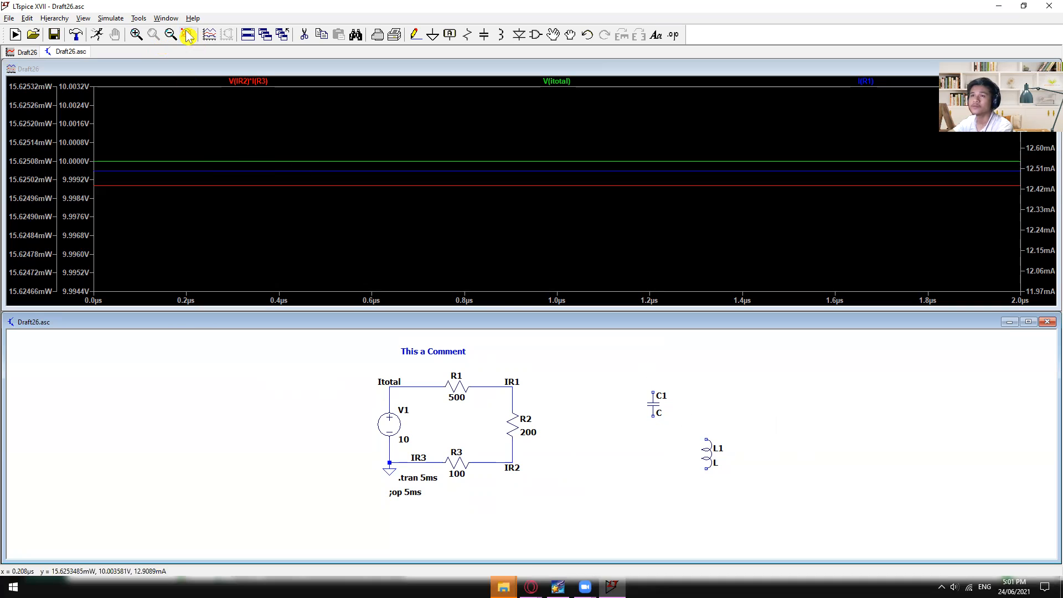
click(56, 37)
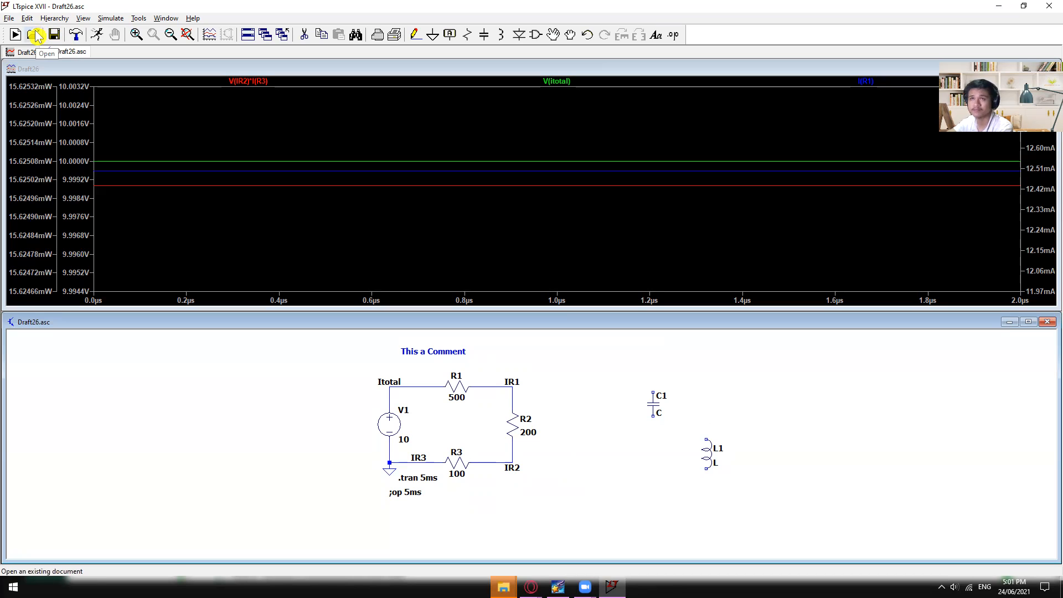
- Open the recent schematic "Voltage Follower with Divider with the use of OP07.asc" to view it and close it again
click(9, 17)
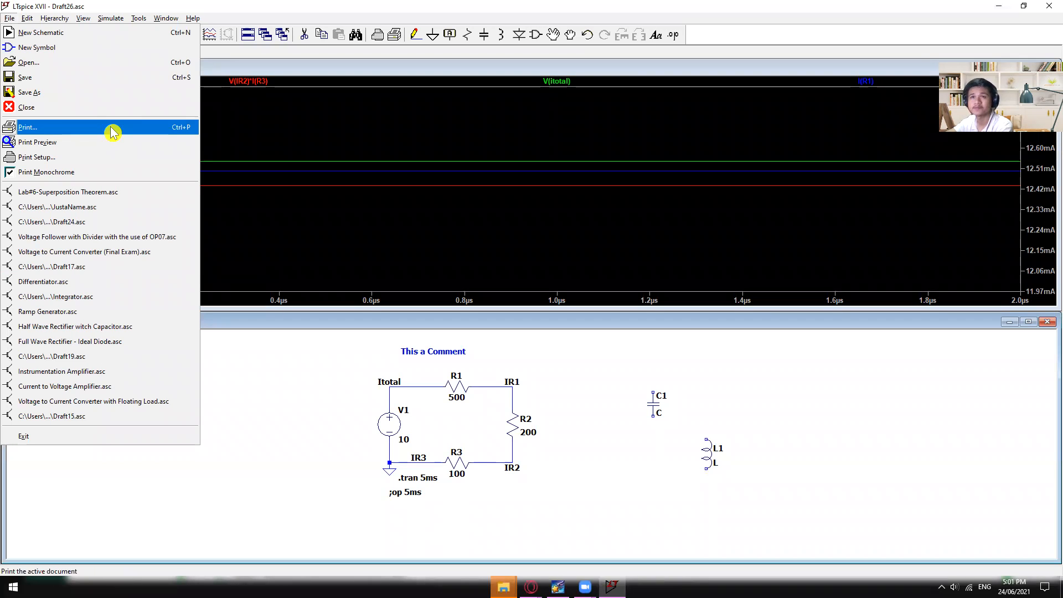
click(308, 381)
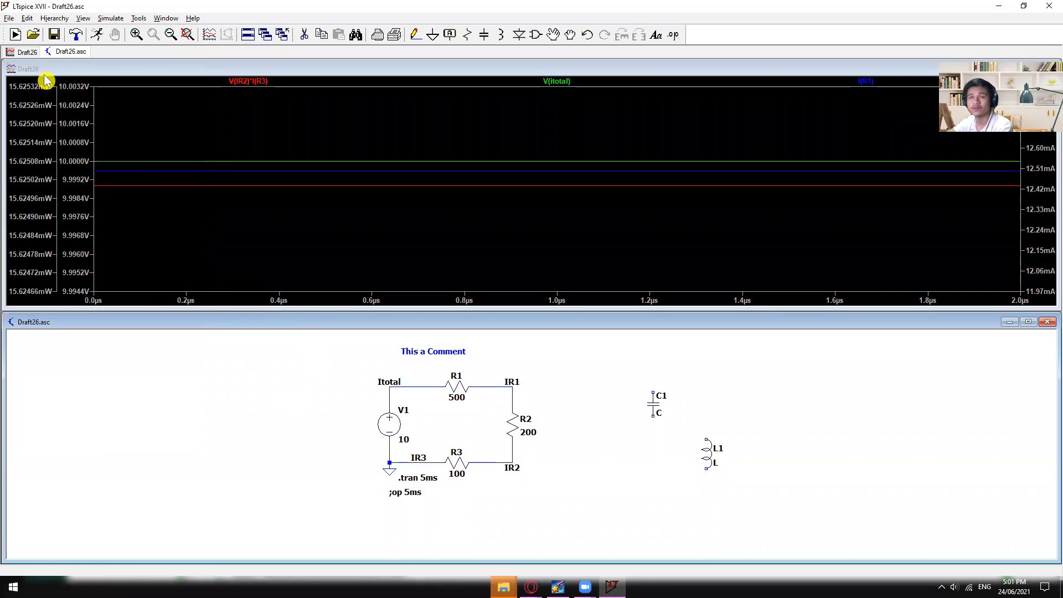
click(10, 18)
click(58, 239)
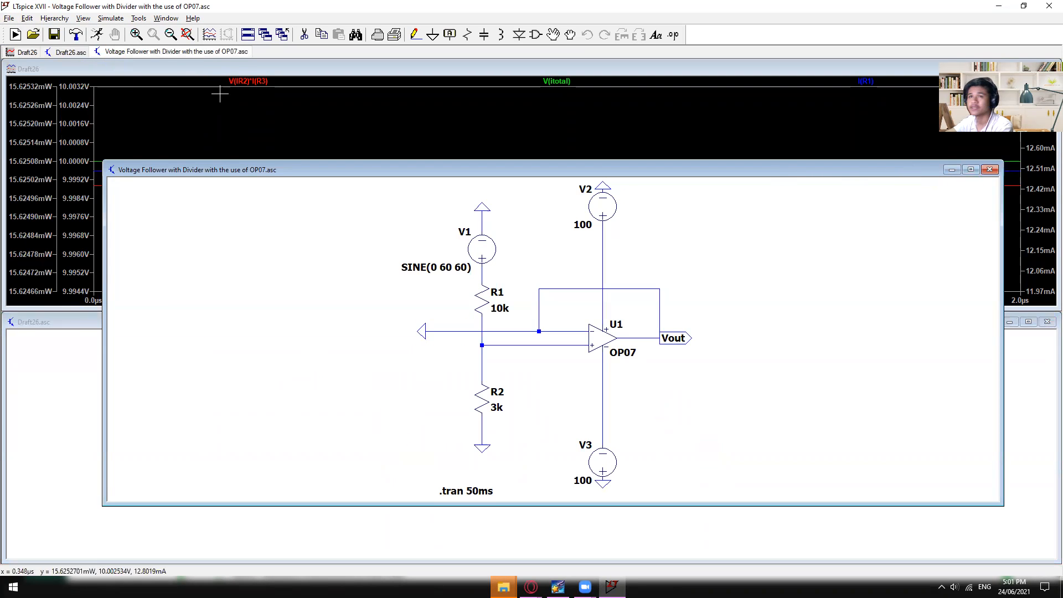
click(988, 170)
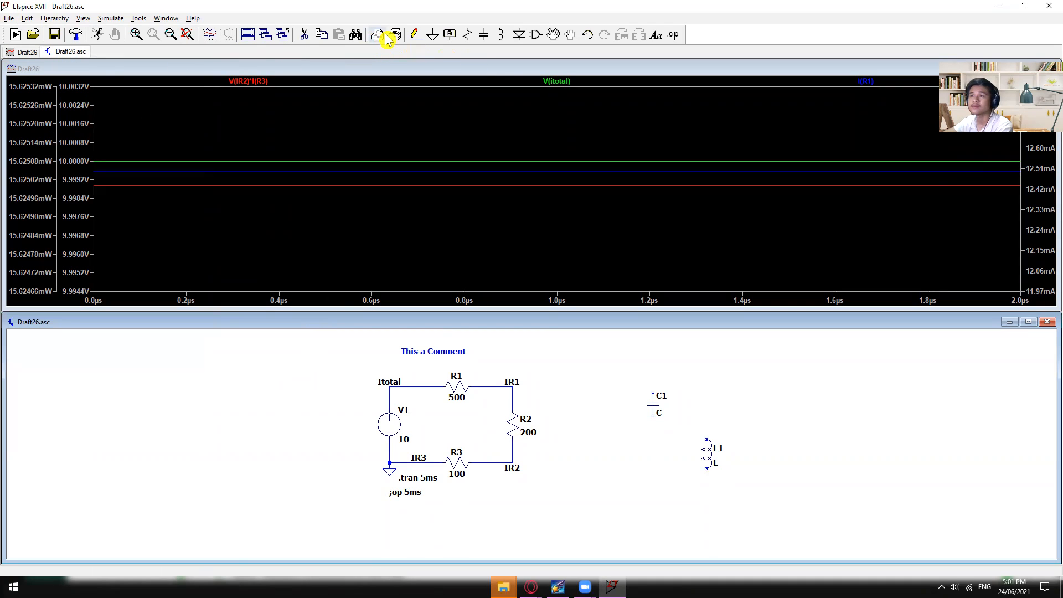
click(137, 19)
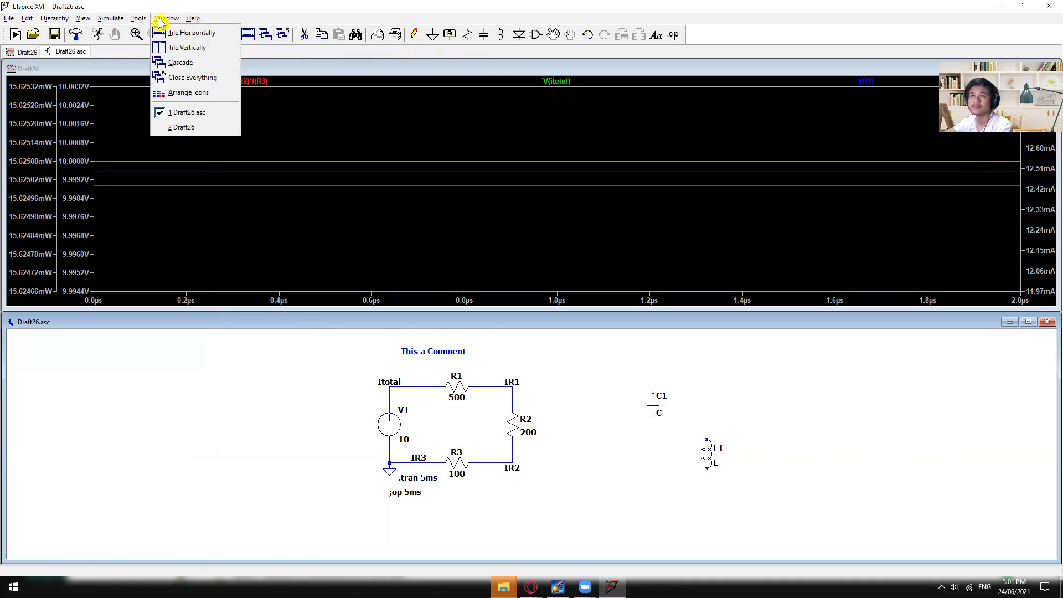
mouse_move(98, 20)
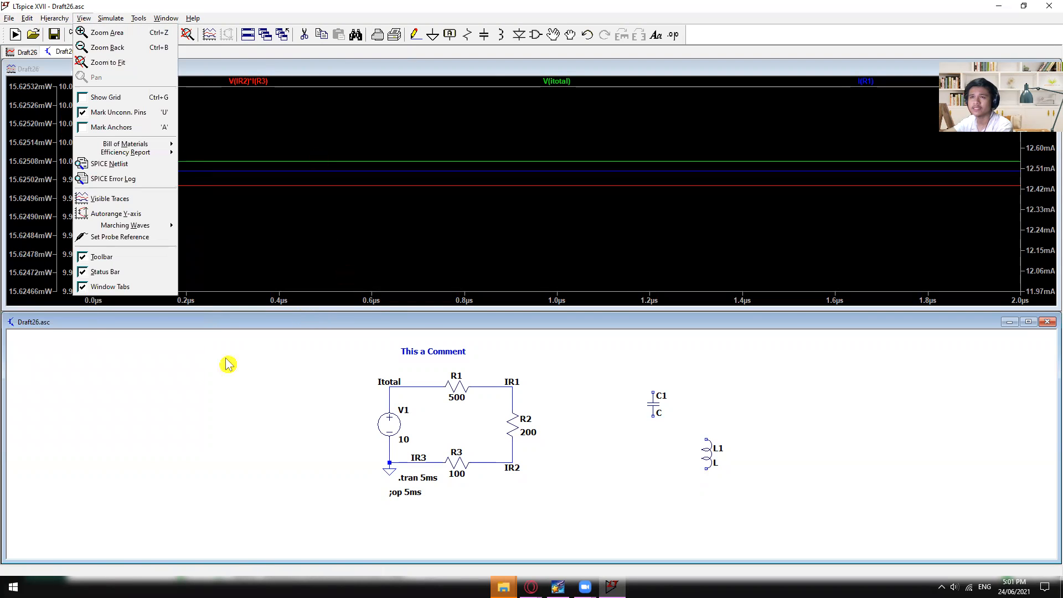
click(194, 382)
mouse_move(797, 470)
mouse_down()
mouse_move(849, 484)
mouse_move(740, 404)
mouse_move(795, 482)
mouse_move(787, 476)
mouse_up()
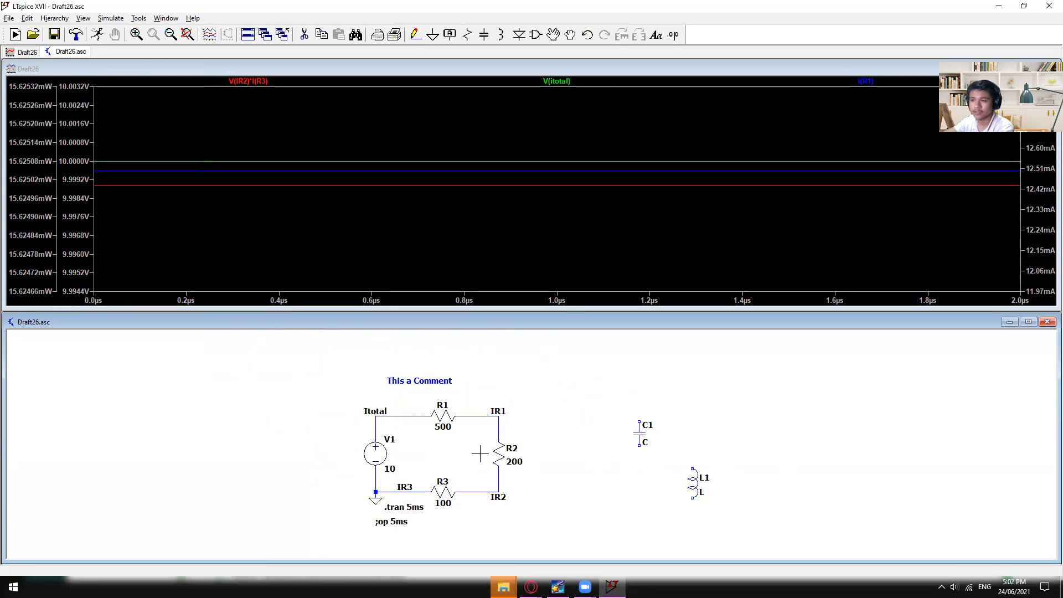
drag(529, 496, 526, 480)
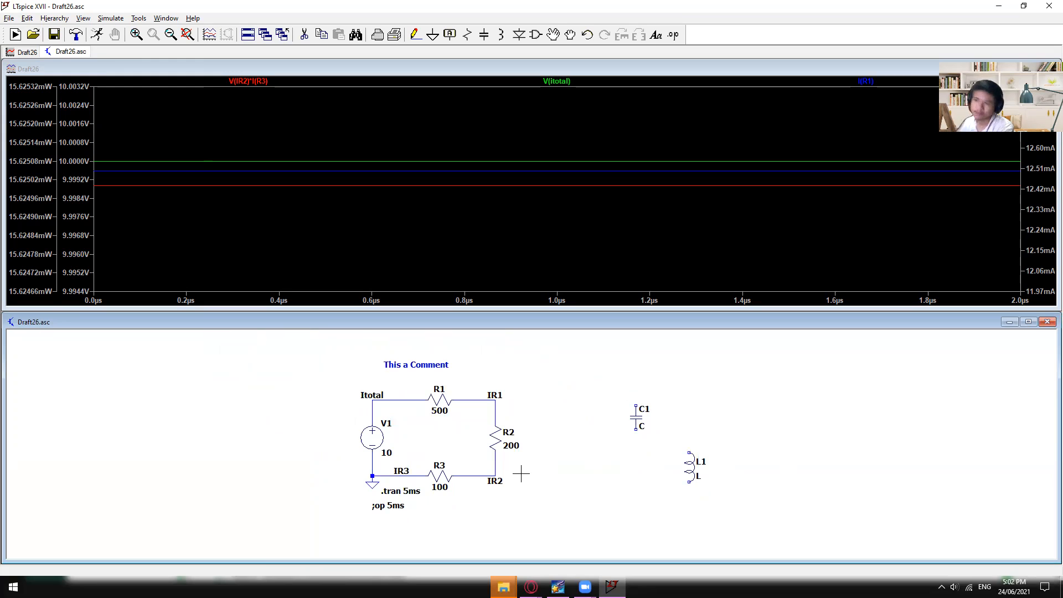